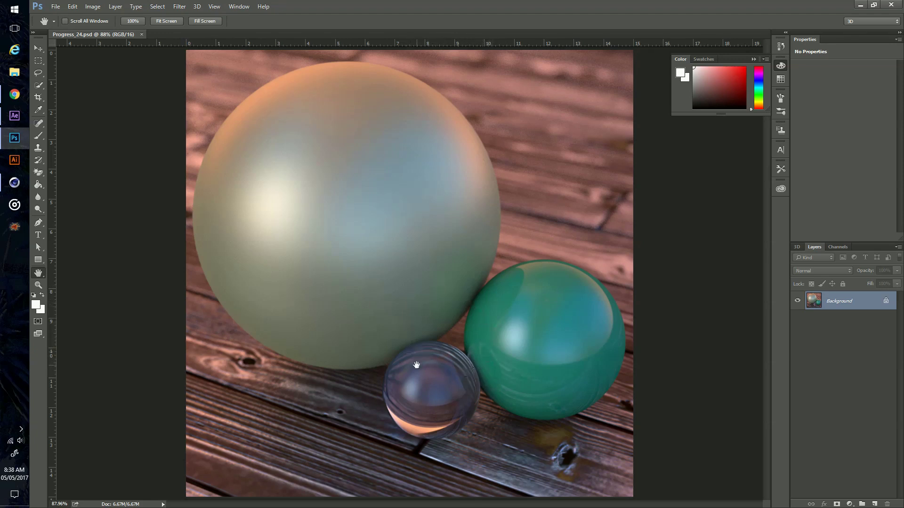
# Step: Browse the hdrlabs sIBL HDRI archive in Chrome, then return to the Texturelib 'planks new' page
pyautogui.click(15, 96)
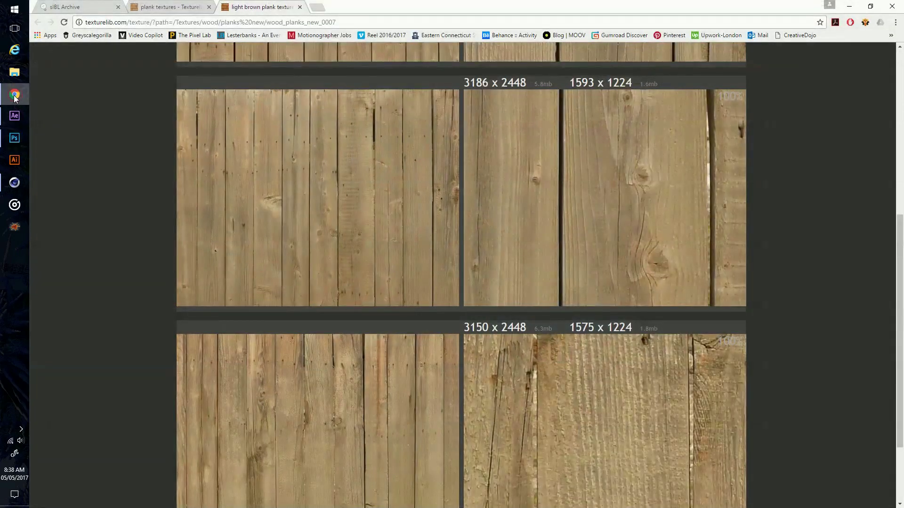
pyautogui.click(88, 7)
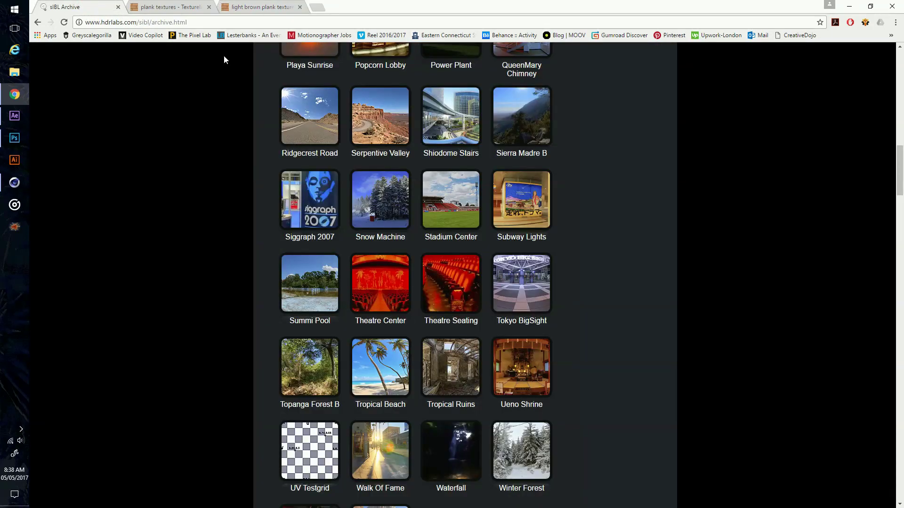
pyautogui.scroll(8, 584, 254)
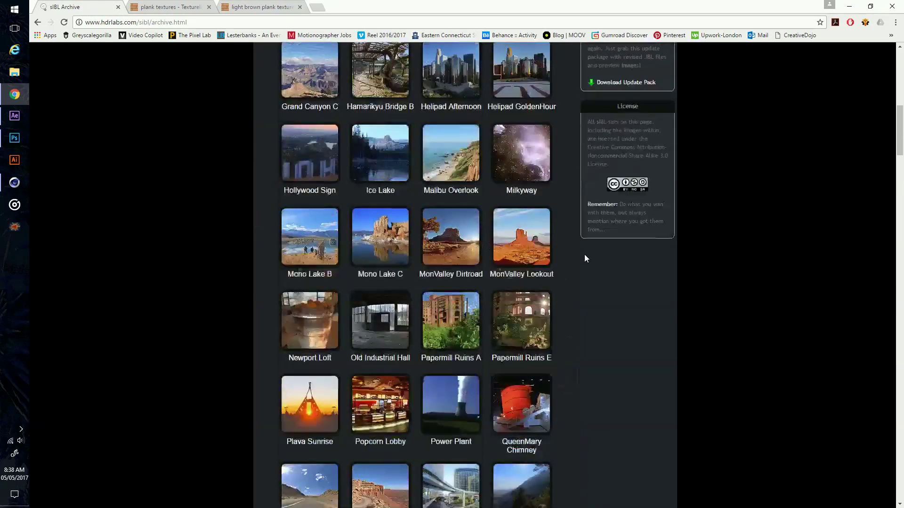
pyautogui.scroll(11, 584, 254)
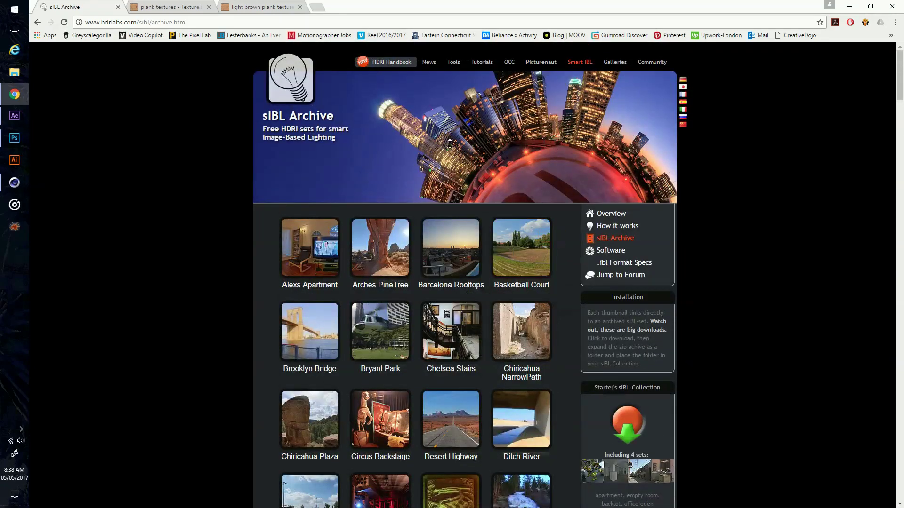
pyautogui.scroll(-18, 456, 200)
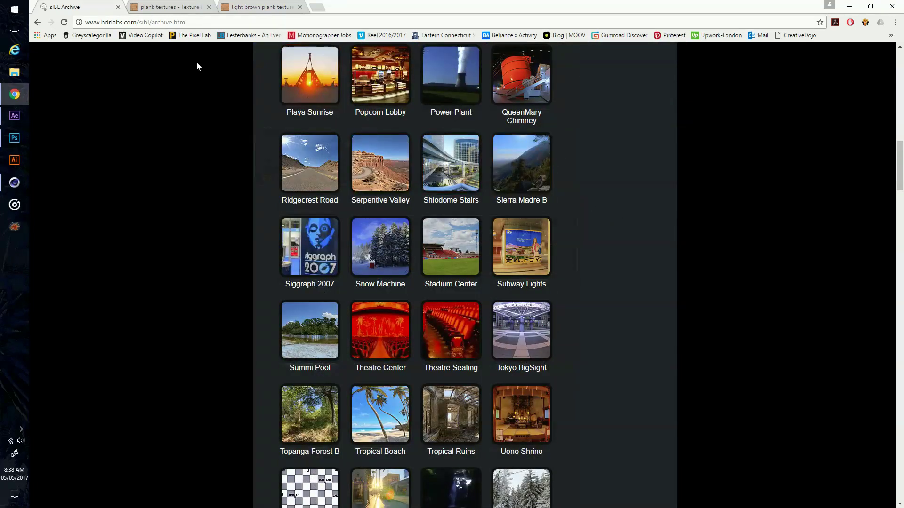
pyautogui.click(143, 8)
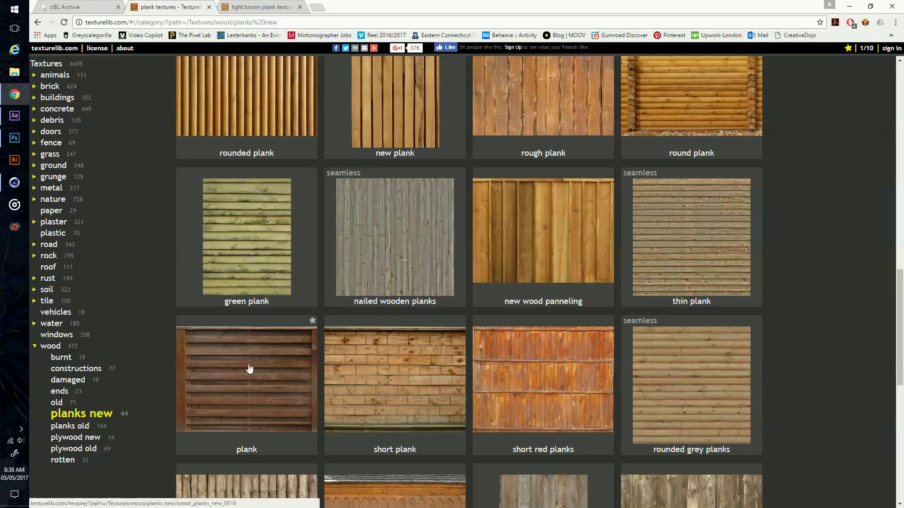
pyautogui.scroll(-5, 430, 317)
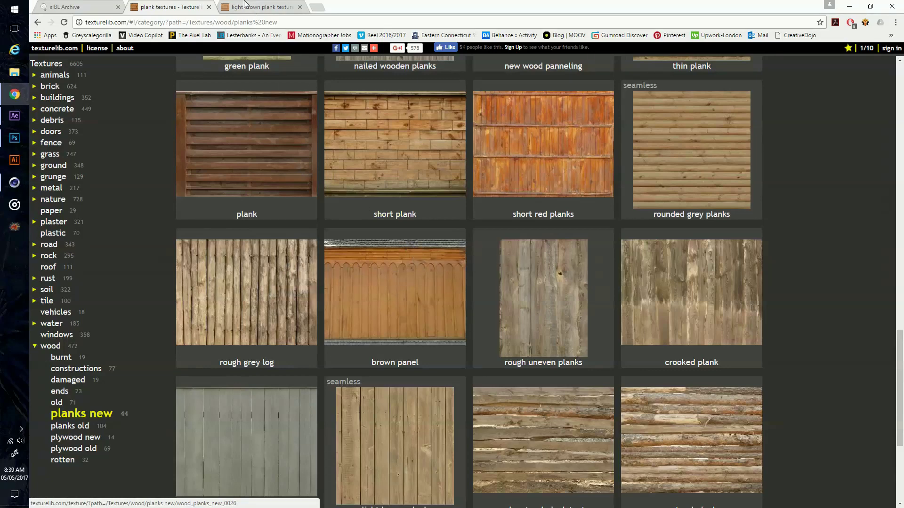
pyautogui.hotkey('ctrl', 'Tab')
pyautogui.hotkey('ctrl', 'shift', 'Tab')
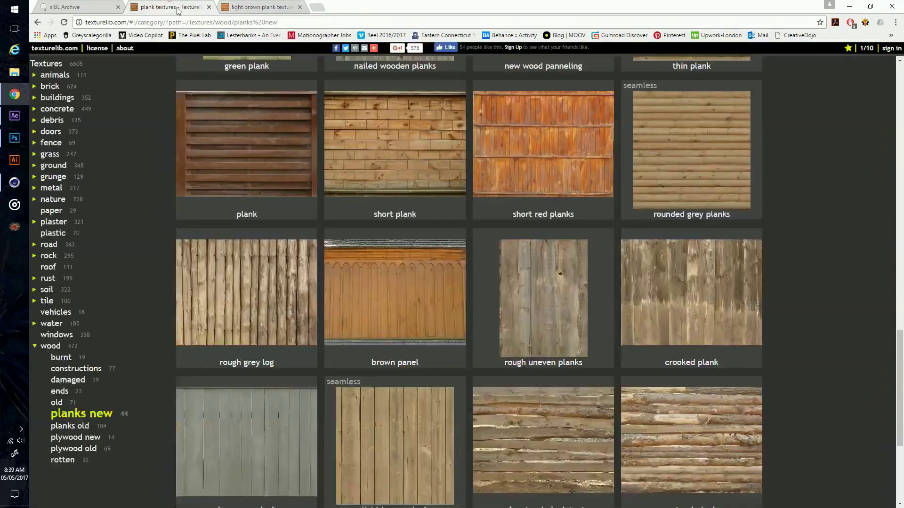
pyautogui.scroll(5, 582, 261)
pyautogui.scroll(12, 583, 260)
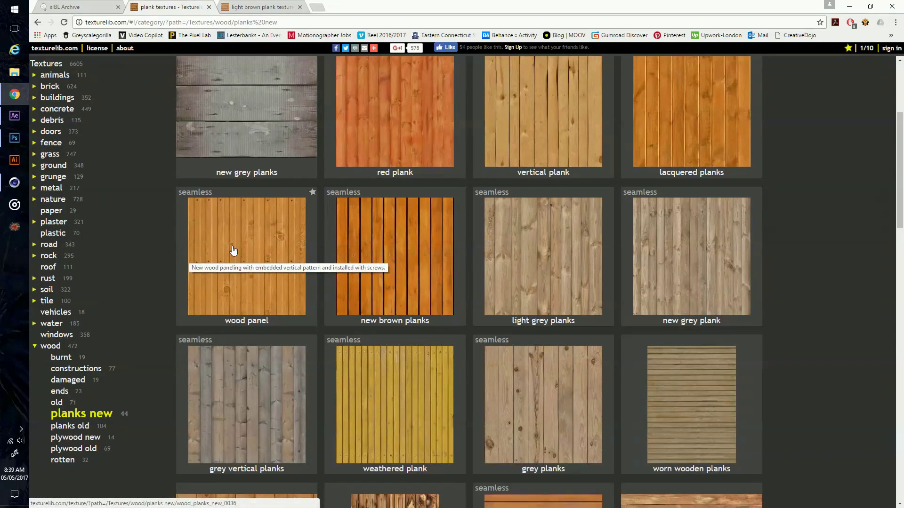
pyautogui.moveTo(18, 124)
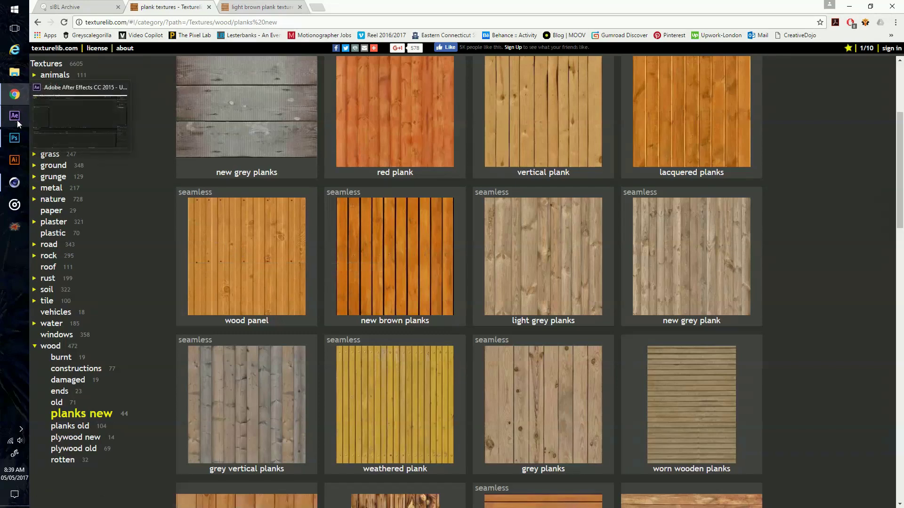
# Step: Create a Textur (Wood) composition from the Textur (Wood).jpg plank texture in After Effects
pyautogui.click(18, 124)
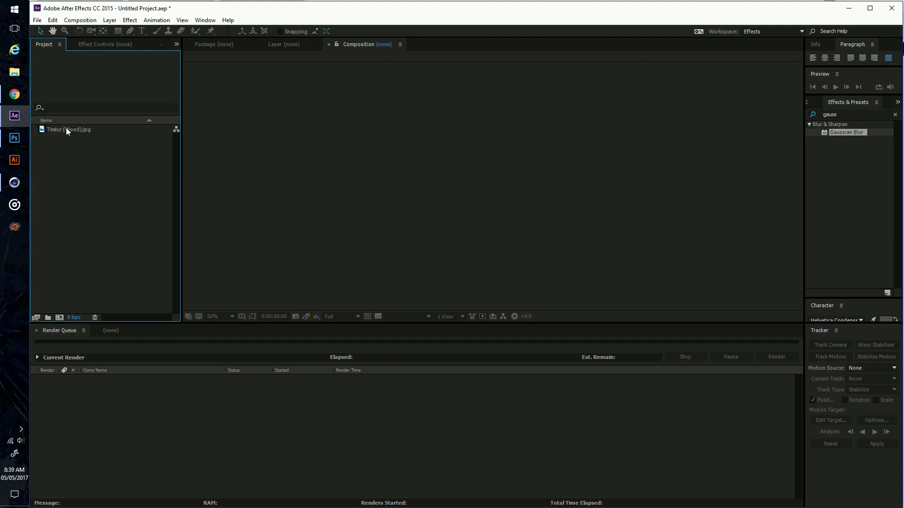
pyautogui.moveTo(43, 132); pyautogui.dragTo(60, 317)
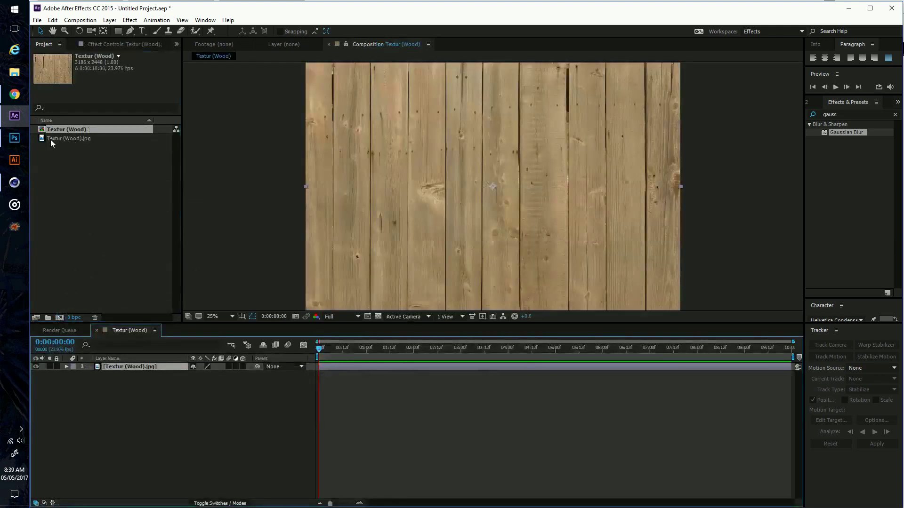
pyautogui.doubleClick(64, 165)
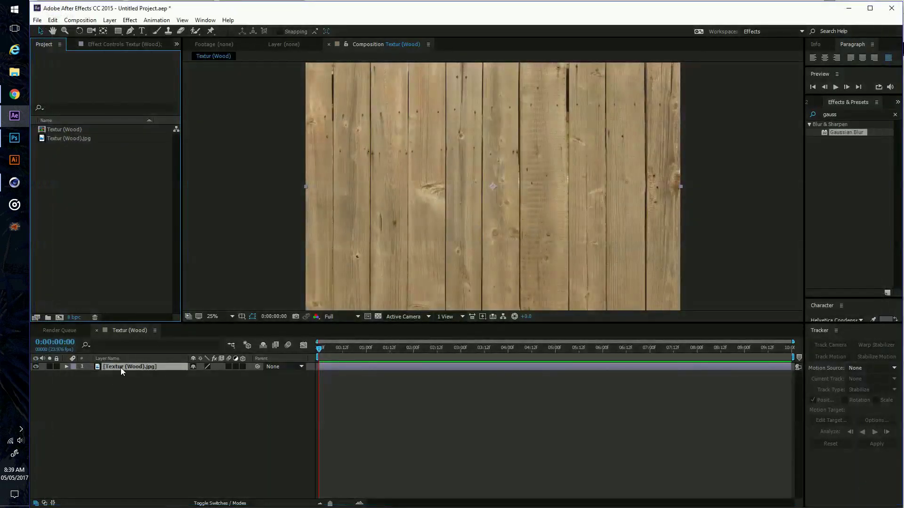
pyautogui.doubleClick(839, 115)
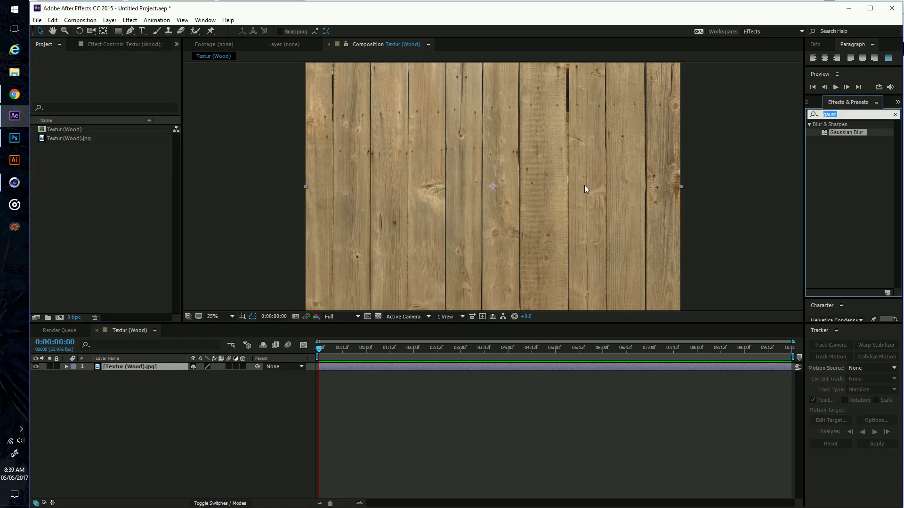
# Step: Apply a Tint effect to the wood texture layer to turn it grey
pyautogui.write('t')
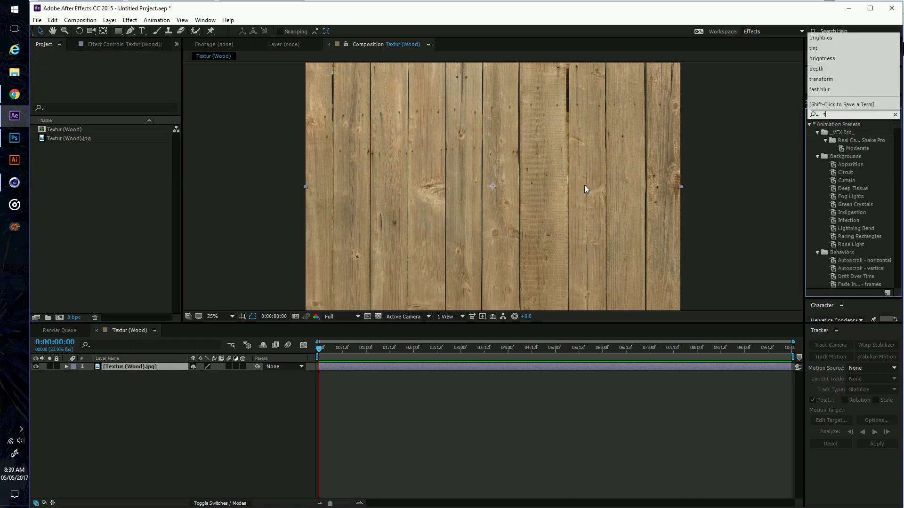
pyautogui.write('iny')
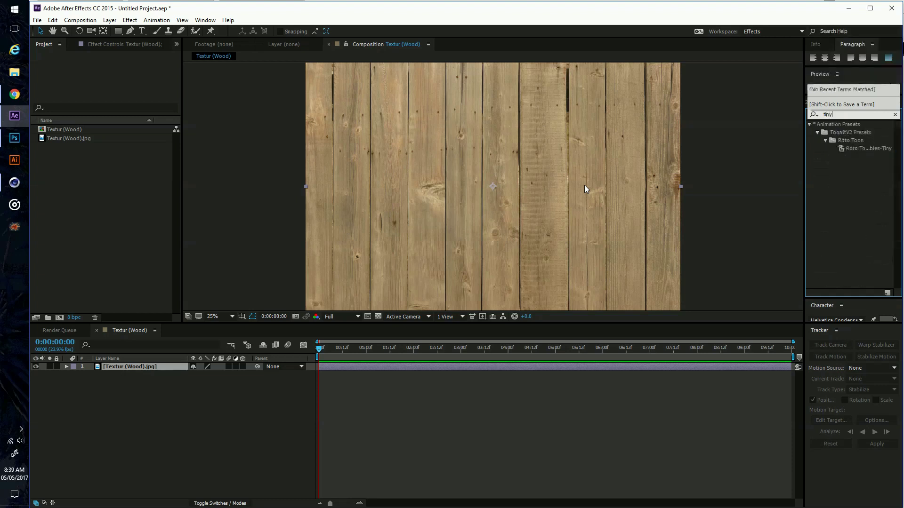
pyautogui.press('BackSpace')
pyautogui.write('t')
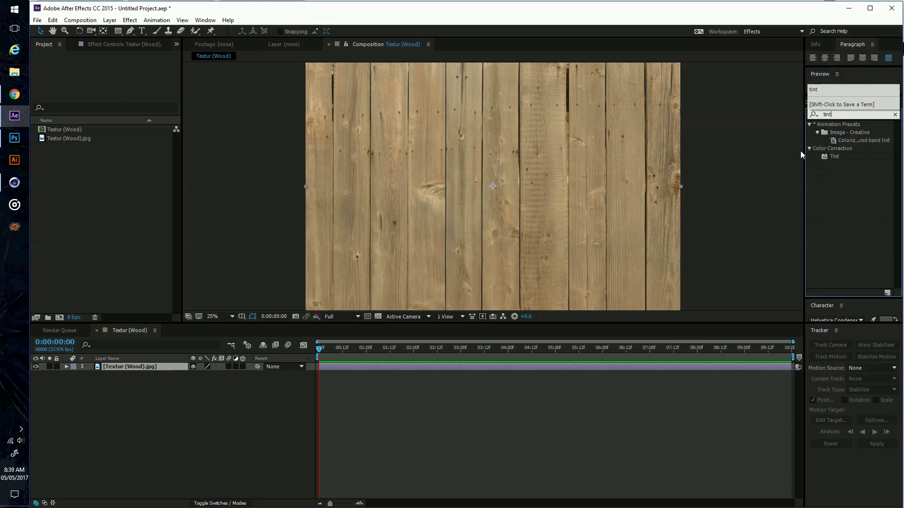
pyautogui.moveTo(833, 156); pyautogui.dragTo(405, 161)
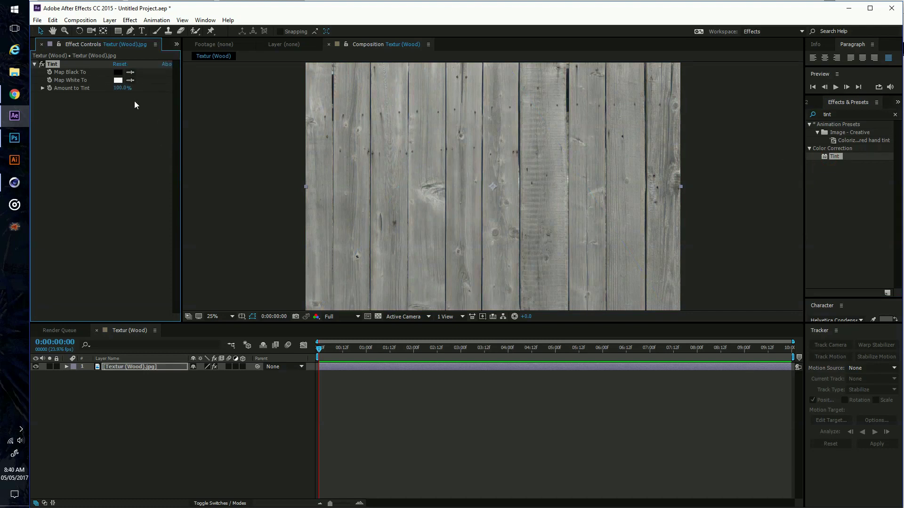
# Step: Queue Textur (Wood) for rendering with Photoshop output, leaving the Output Module unchanged
pyautogui.hotkey('ctrl', 'm')
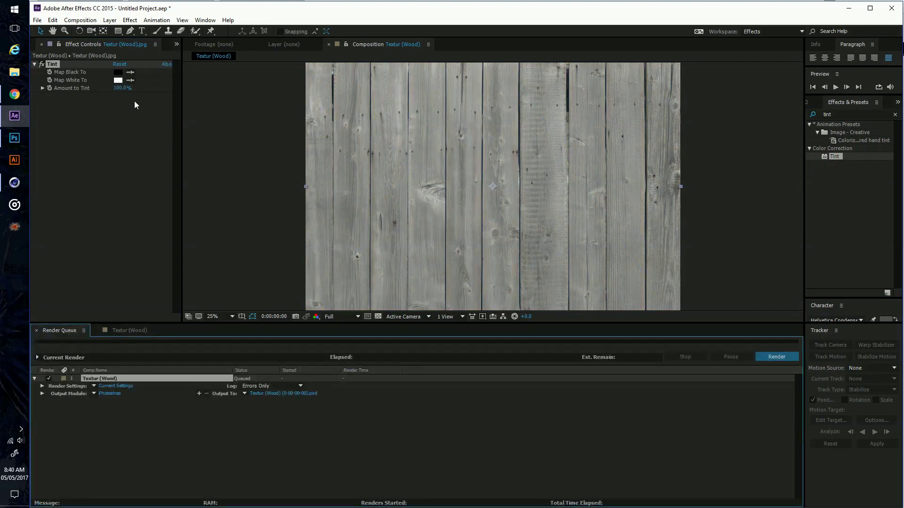
pyautogui.click(106, 394)
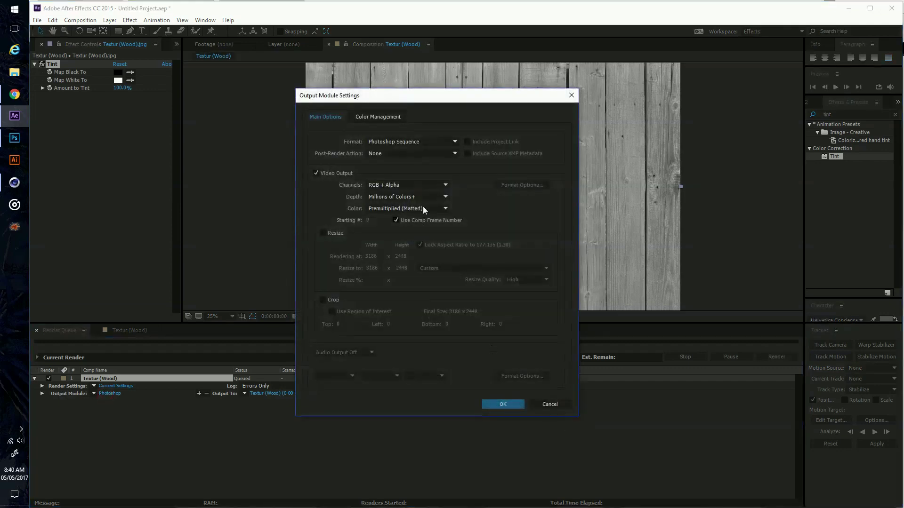
pyautogui.click(543, 405)
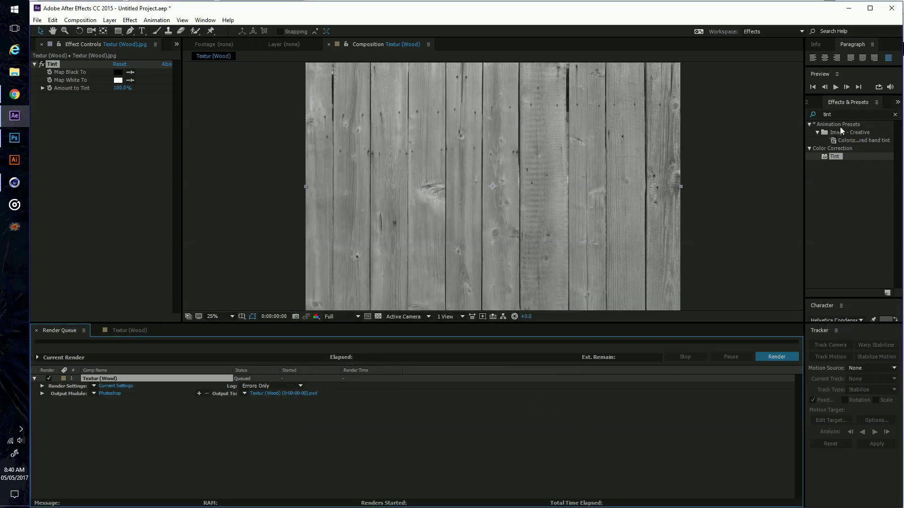
pyautogui.hotkey('ctrl', '5')
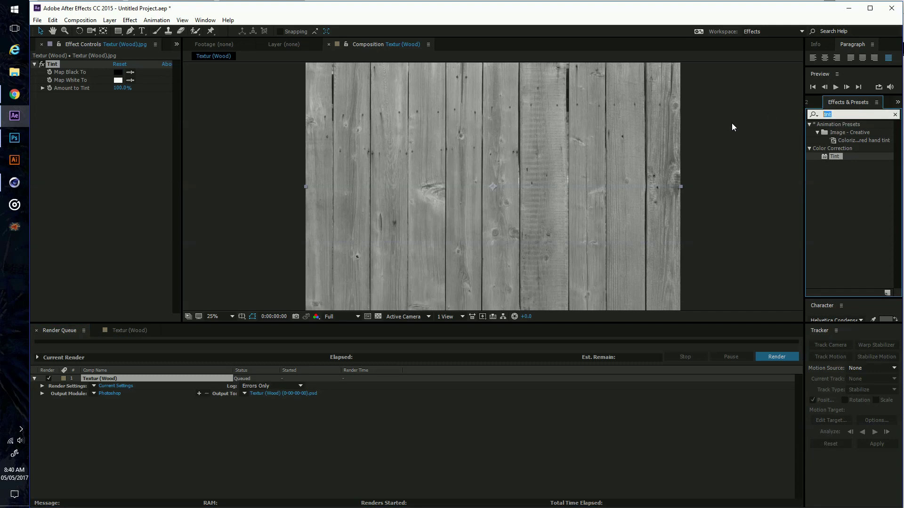
# Step: Add Brightness & Contrast to the wood layer in legacy mode and tune its brightness and contrast
pyautogui.write('brightness')
pyautogui.press('Return')
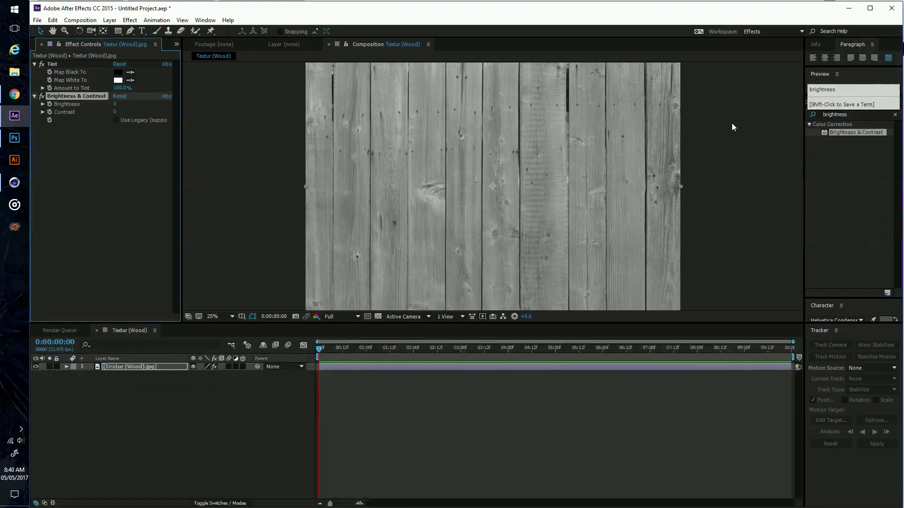
pyautogui.moveTo(114, 112)
pyautogui.mouseDown()
pyautogui.moveTo(132, 112)
pyautogui.moveTo(123, 103)
pyautogui.moveTo(131, 111)
pyautogui.mouseUp()
pyautogui.click(115, 120)
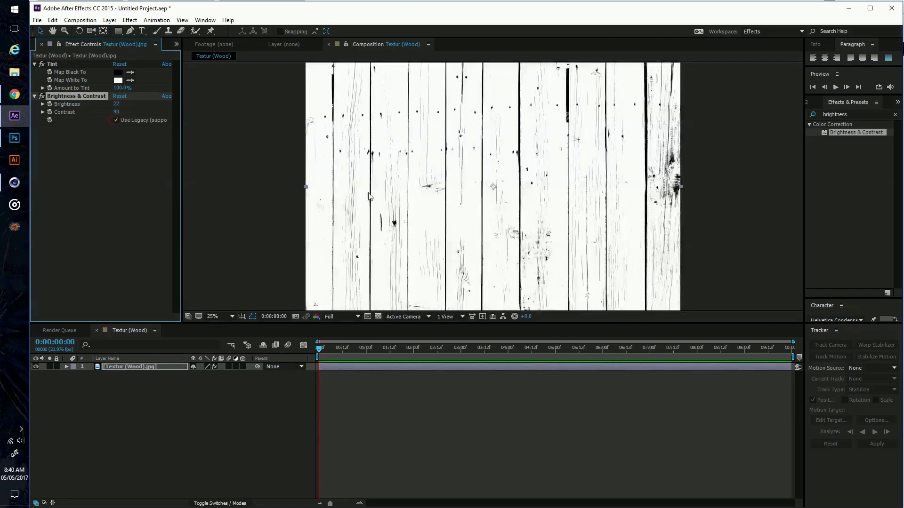
pyautogui.moveTo(116, 105)
pyautogui.mouseDown()
pyautogui.moveTo(108, 104)
pyautogui.moveTo(130, 107)
pyautogui.moveTo(100, 112)
pyautogui.mouseUp()
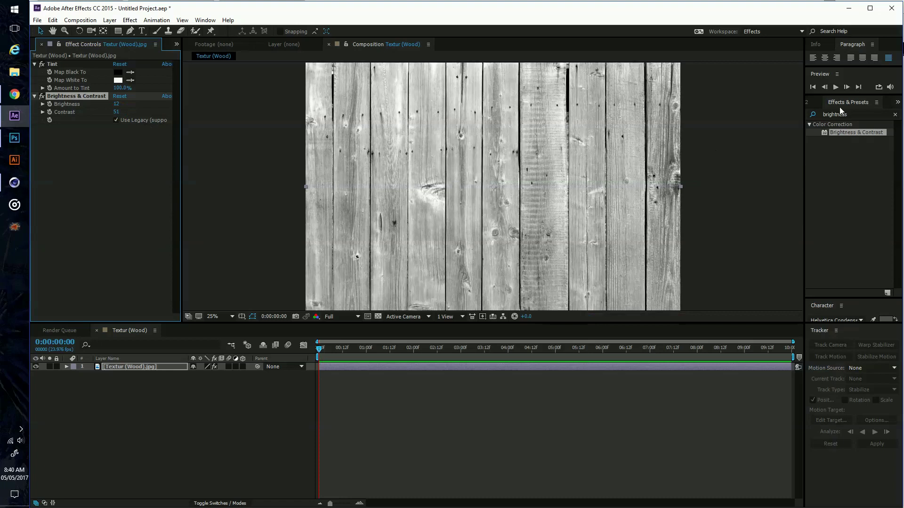
# Step: Soften the wood with a 4.4 Gaussian Blur and queue Textur (Wood) for rendering again
pyautogui.click(849, 115)
pyautogui.write('gauss')
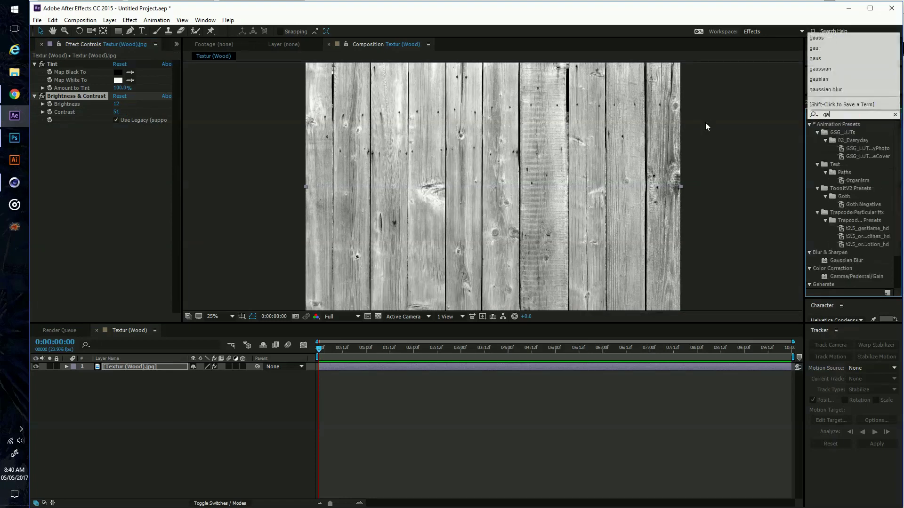
pyautogui.moveTo(833, 134); pyautogui.dragTo(126, 180)
pyautogui.moveTo(117, 136); pyautogui.dragTo(143, 137)
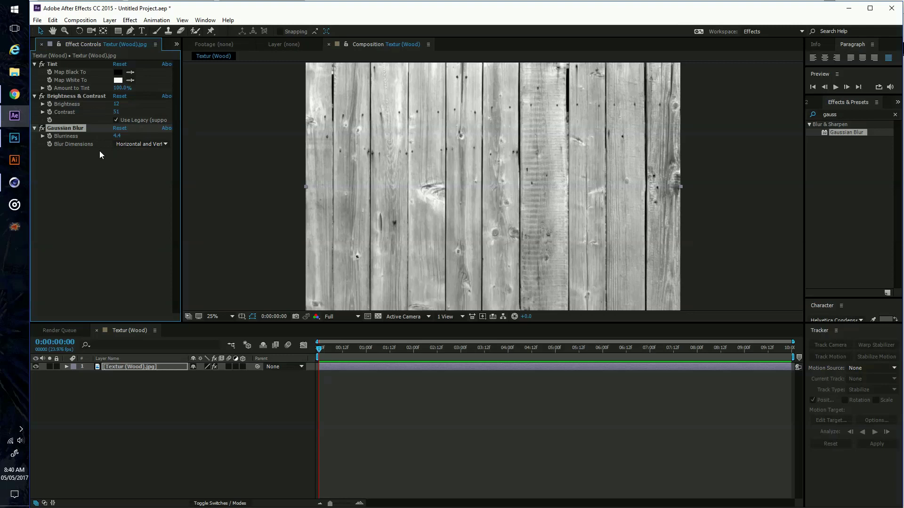
pyautogui.hotkey('ctrl', 'm')
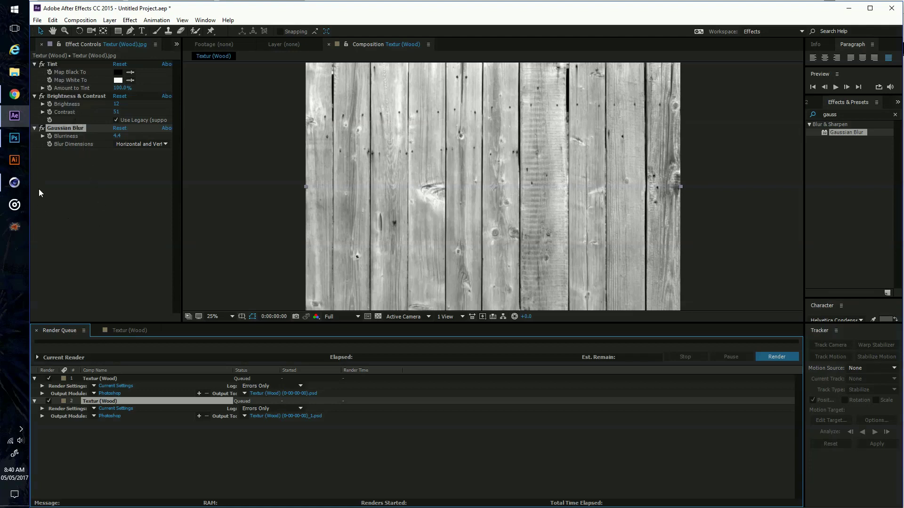
# Step: Add a 400 × 400 cm Plane with 20 × 20 segments in the perspective view and start the Arnold IPR
pyautogui.click(14, 183)
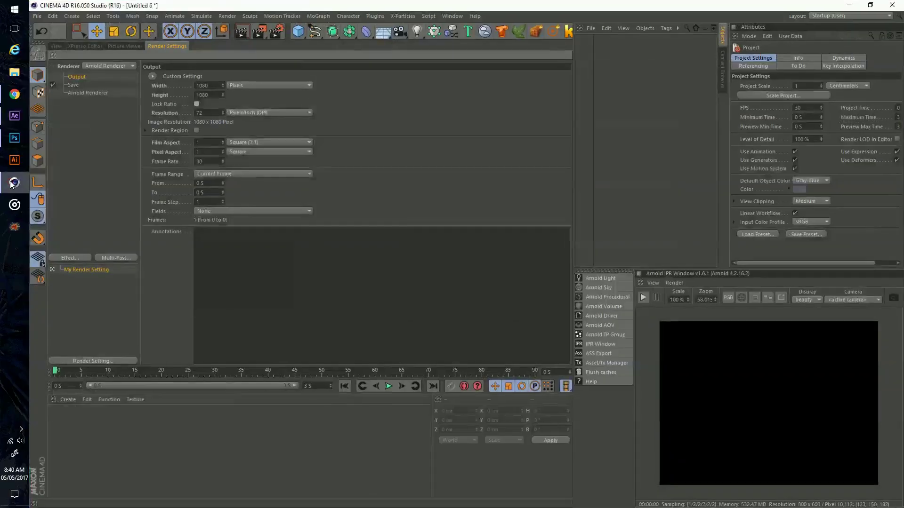
pyautogui.click(57, 46)
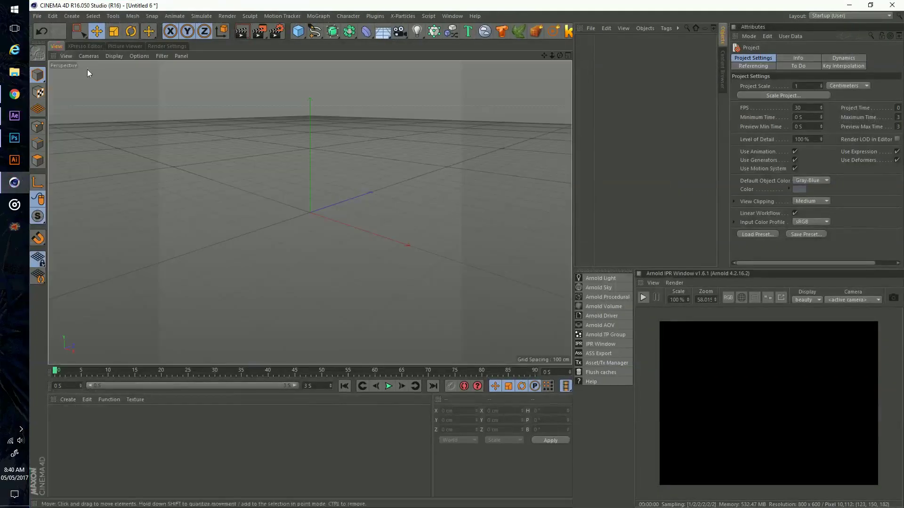
pyautogui.moveTo(298, 31); pyautogui.dragTo(386, 58)
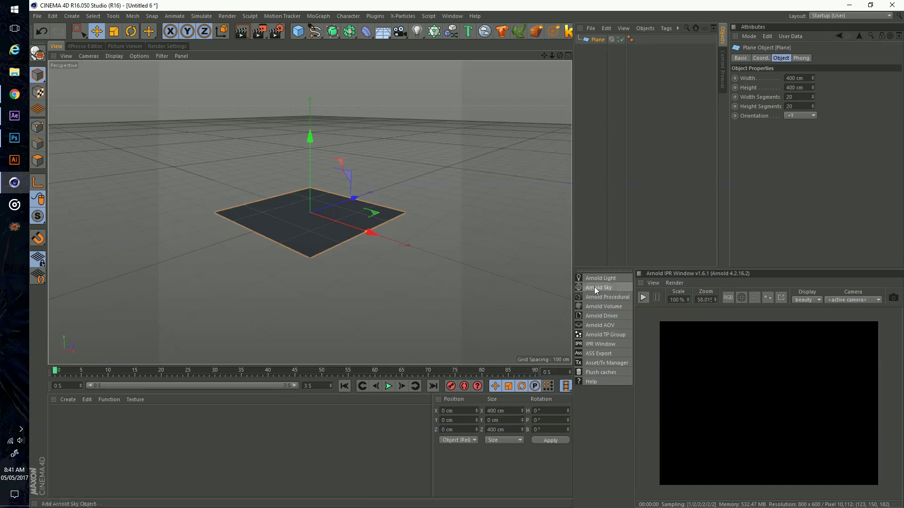
pyautogui.click(642, 297)
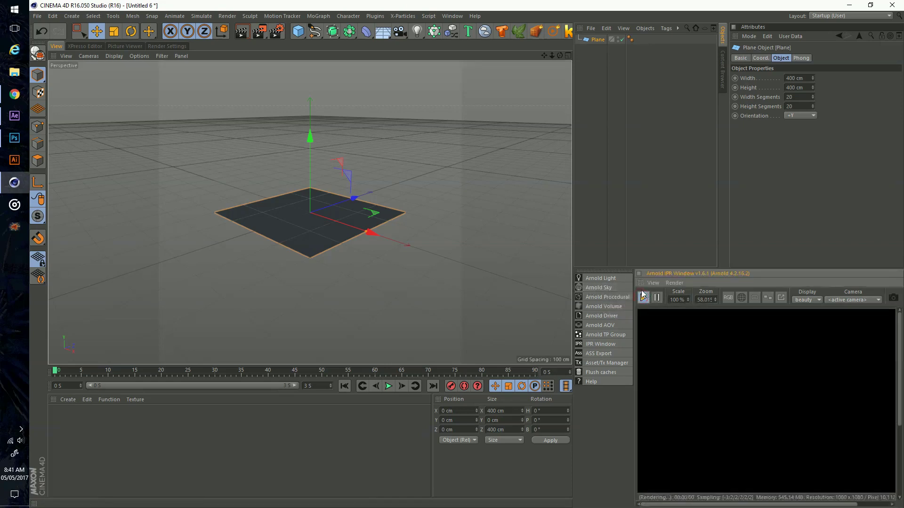
# Step: Add an Arnold Sky and frame the view looking down on the plane
pyautogui.click(598, 289)
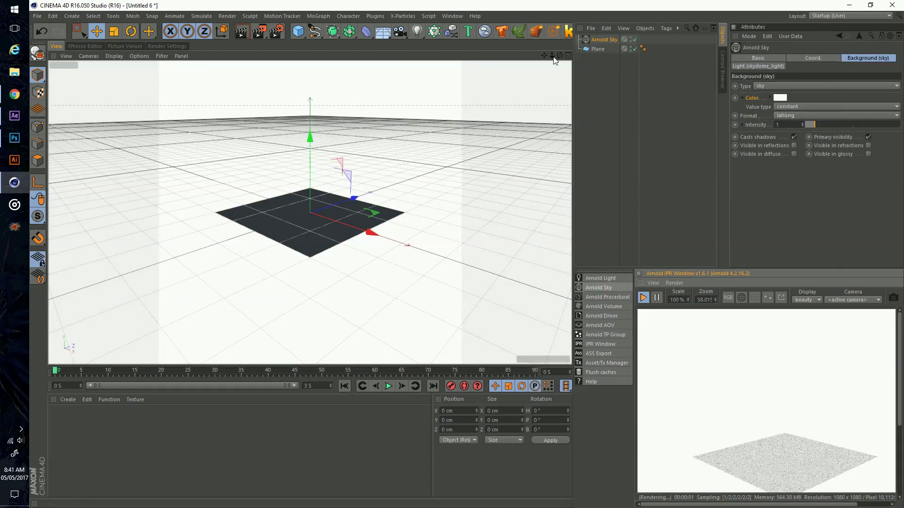
pyautogui.moveTo(552, 55); pyautogui.dragTo(468, 258)
pyautogui.moveTo(551, 56); pyautogui.dragTo(466, 266)
pyautogui.click(598, 49)
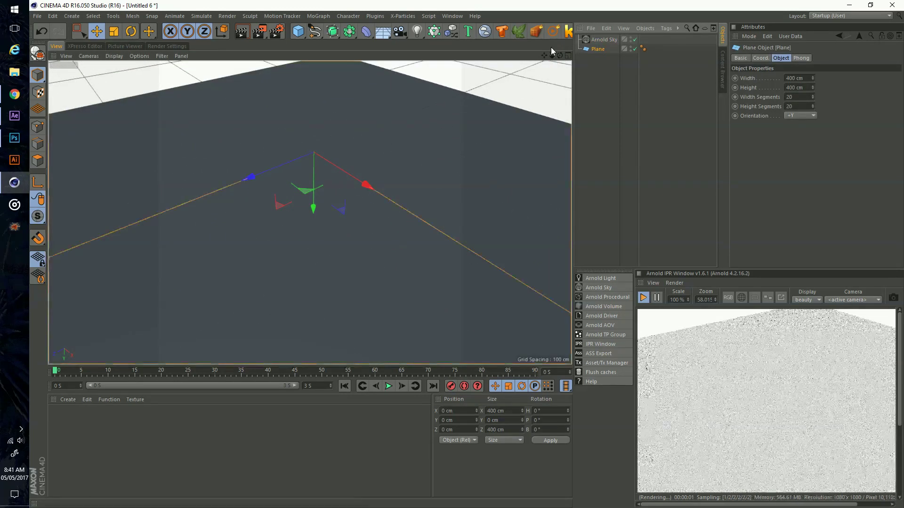
pyautogui.moveTo(560, 56); pyautogui.dragTo(468, 250)
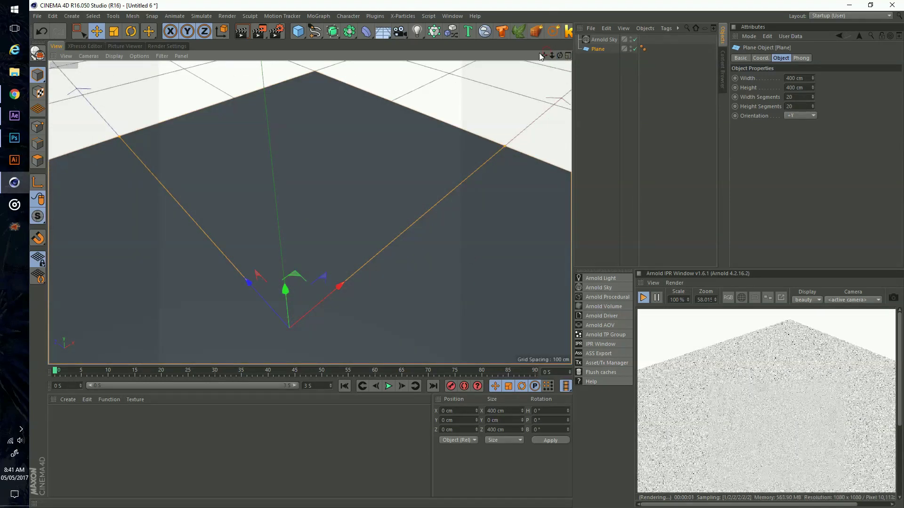
pyautogui.moveTo(543, 55); pyautogui.dragTo(475, 235)
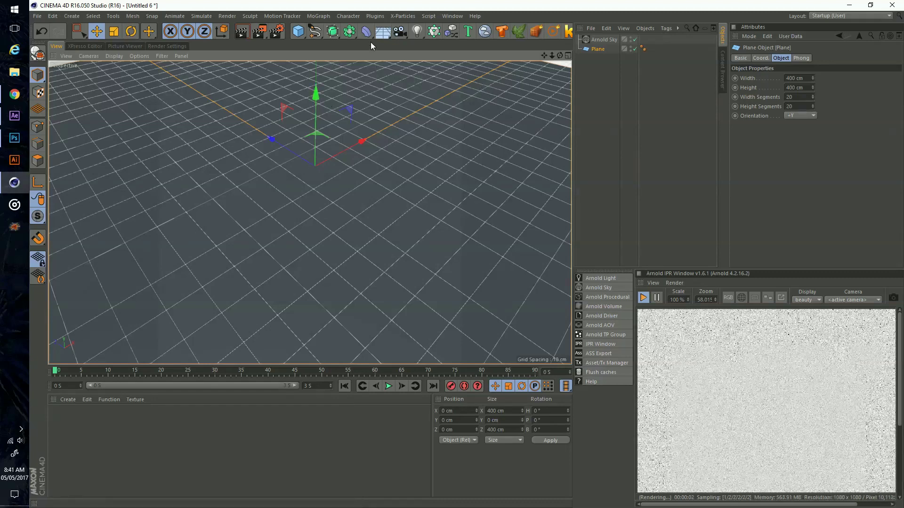
# Step: Set the Arnold Sky colour to a texture using GCanyon_C_YumaPoint_Env.hdr, without copying the file
pyautogui.click(601, 40)
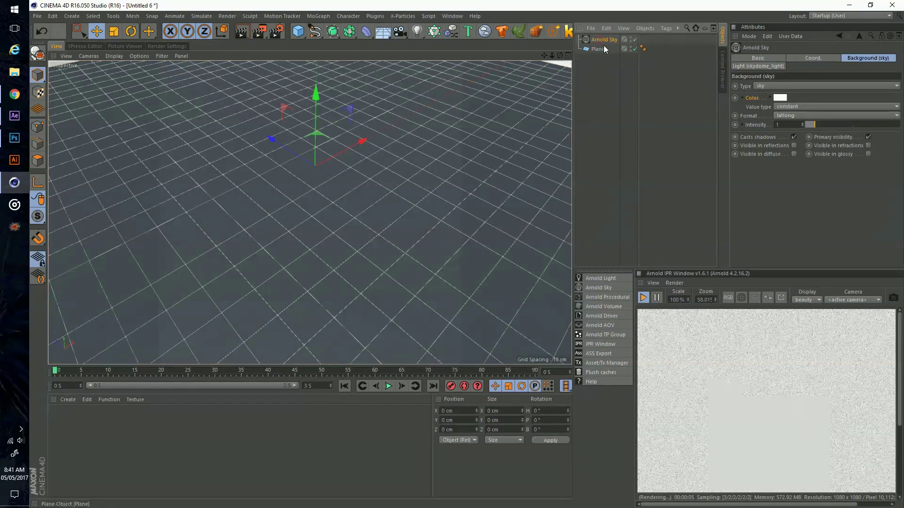
pyautogui.click(744, 98)
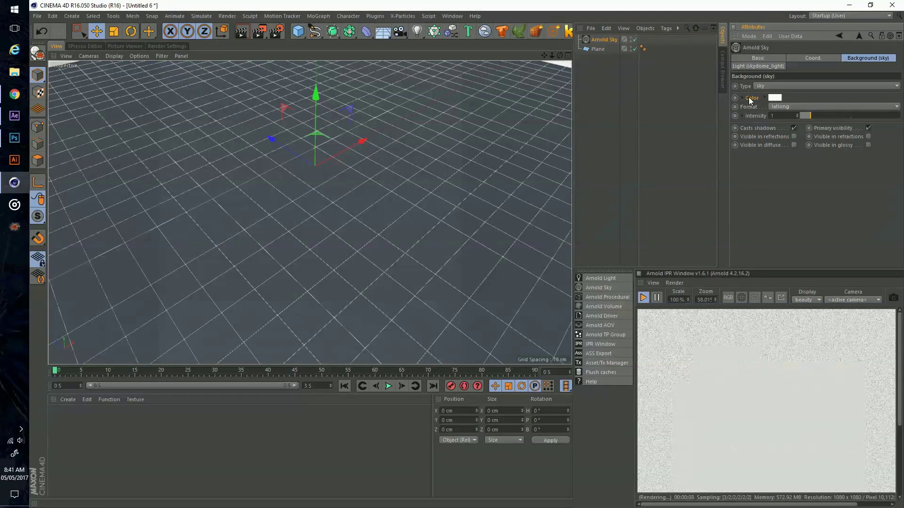
pyautogui.click(743, 99)
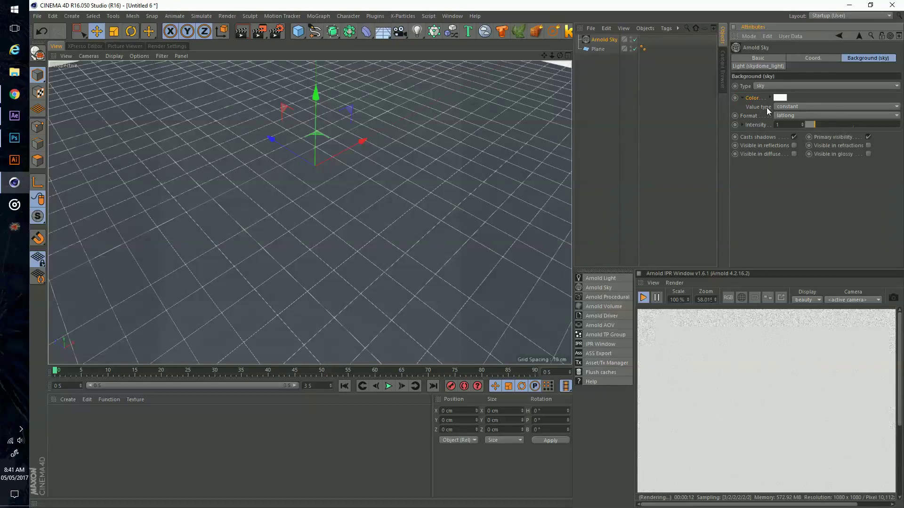
pyautogui.click(790, 108)
pyautogui.click(782, 127)
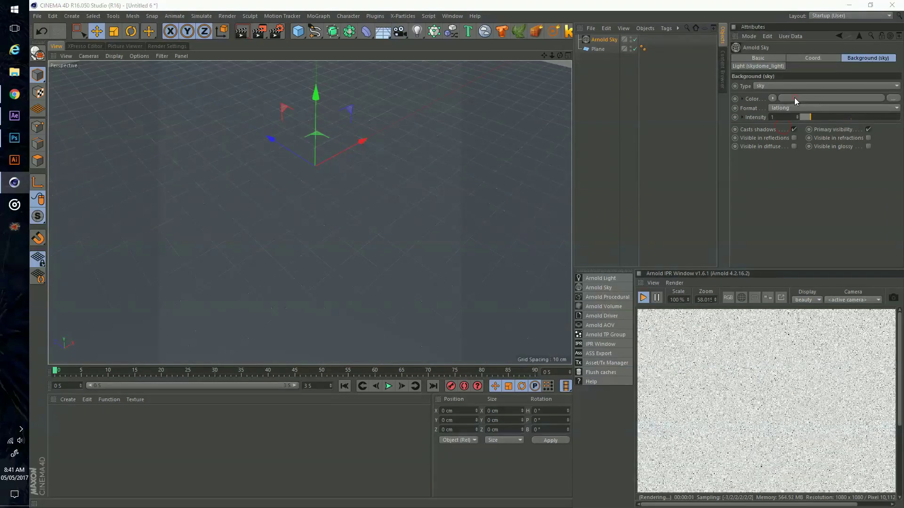
pyautogui.click(795, 98)
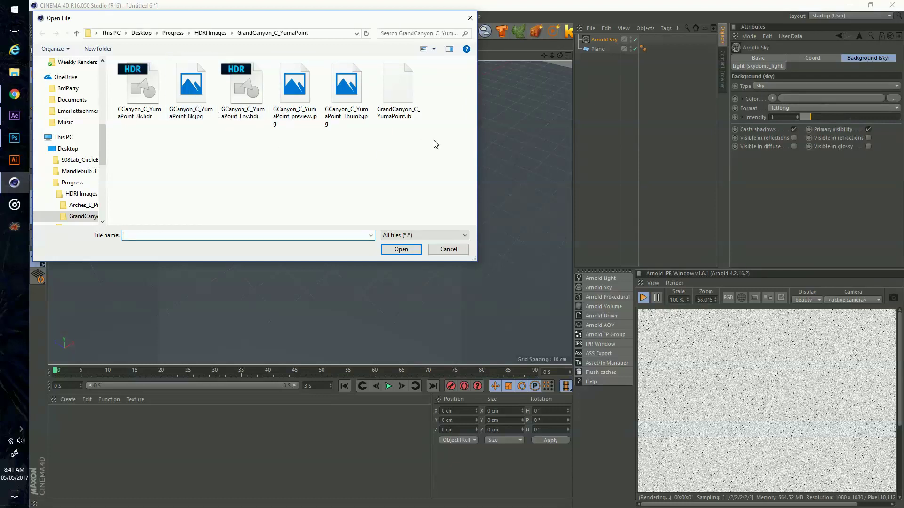
pyautogui.click(235, 89)
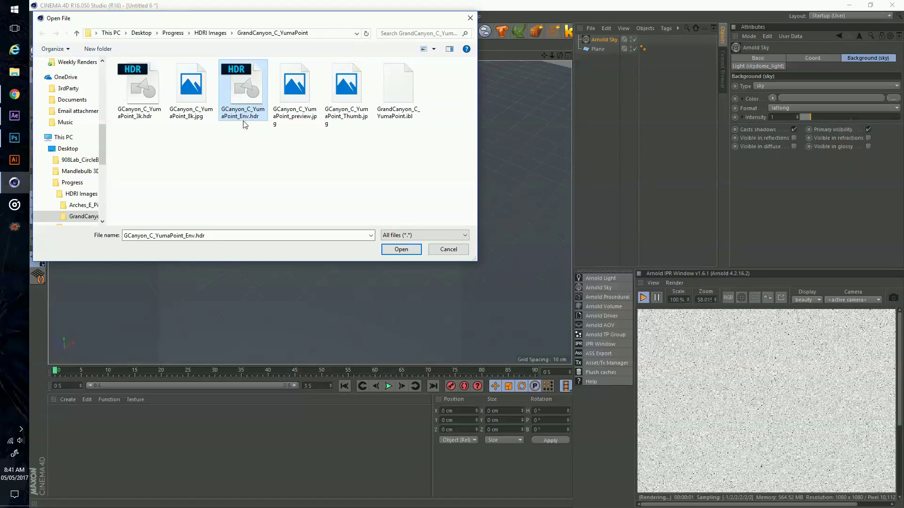
pyautogui.click(402, 249)
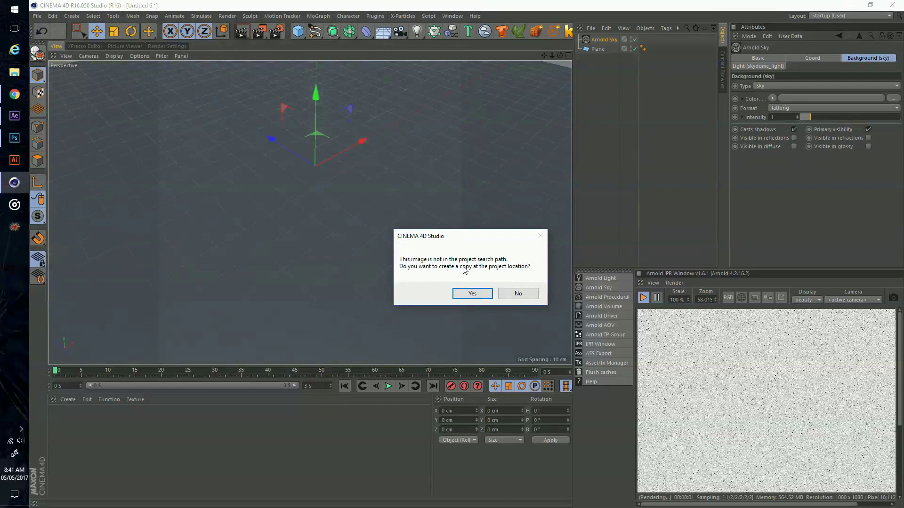
pyautogui.click(518, 293)
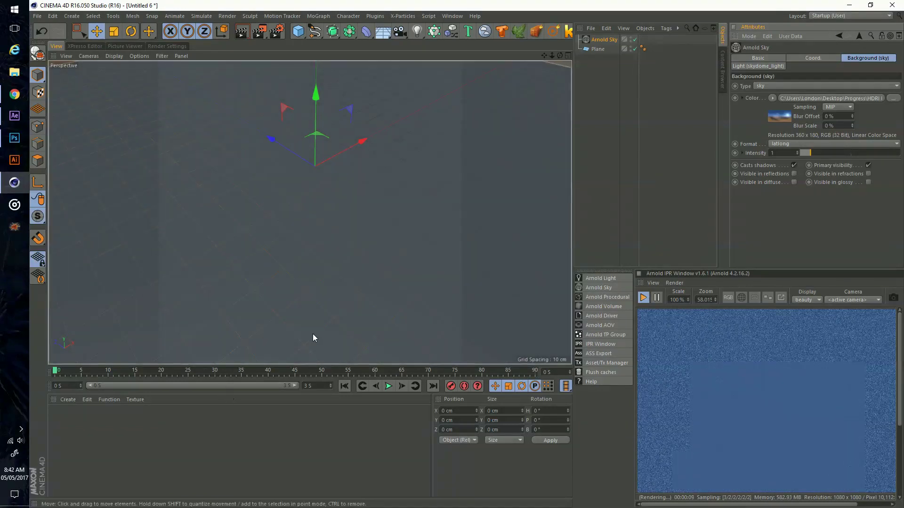
# Step: Create an Arnold standard surface material, assign it to Plane, and open its Material Editor
pyautogui.click(68, 400)
pyautogui.moveTo(78, 436)
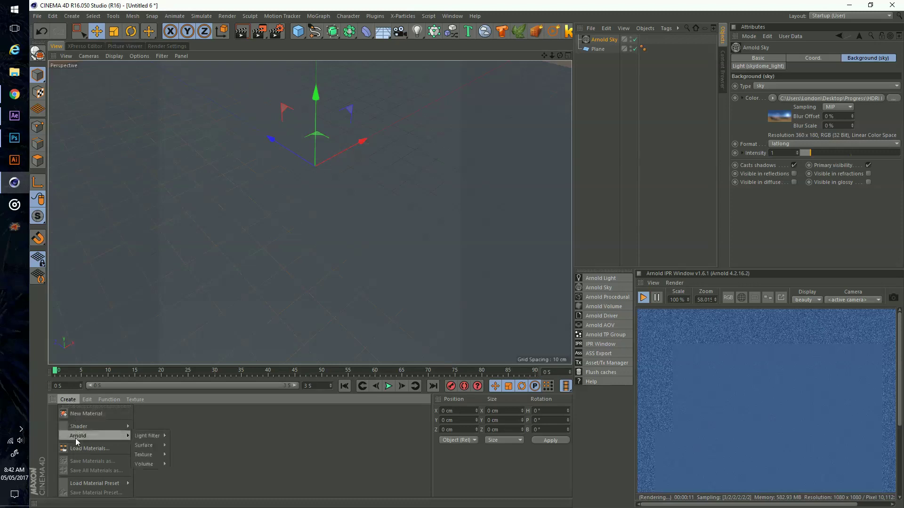
pyautogui.moveTo(144, 445)
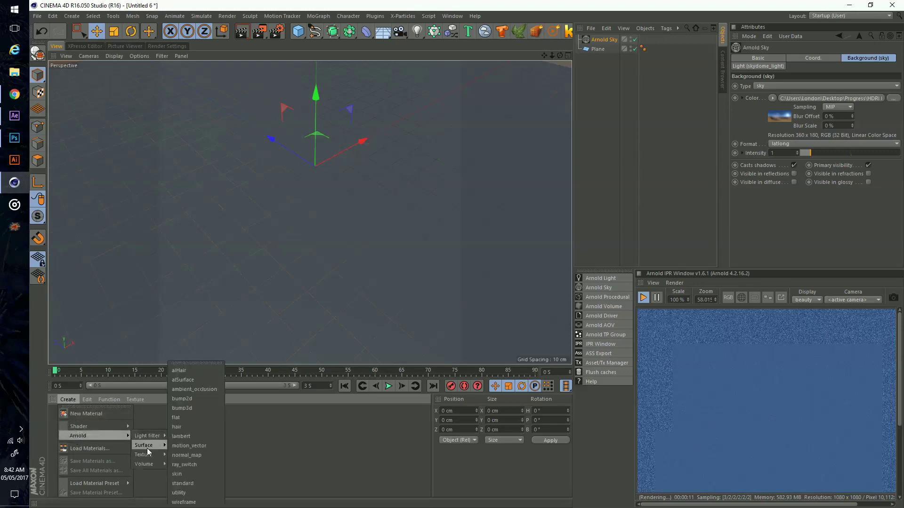
pyautogui.click(183, 484)
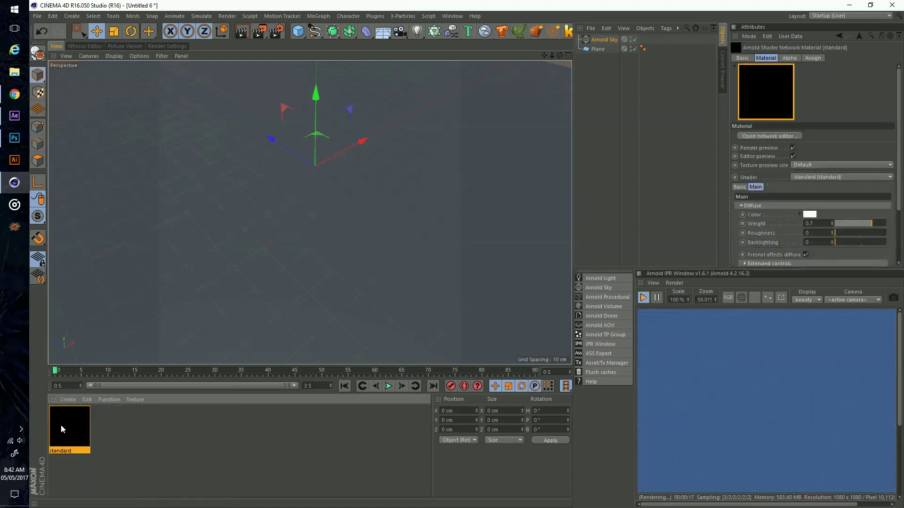
pyautogui.moveTo(61, 425); pyautogui.dragTo(599, 51)
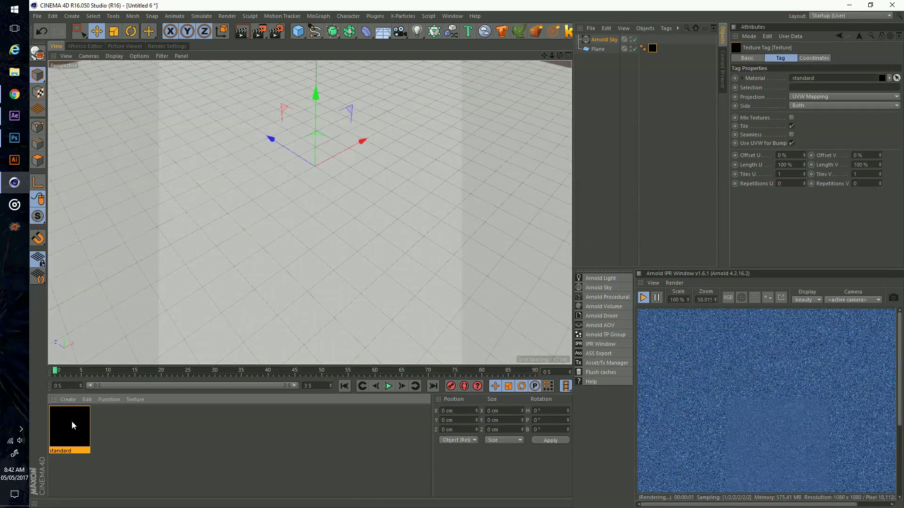
pyautogui.doubleClick(71, 421)
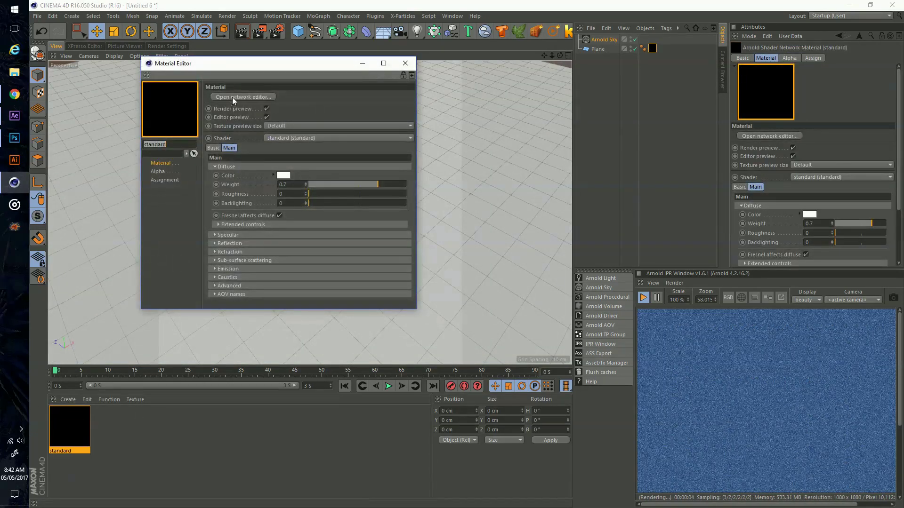
# Step: Show the standard material in the Shader Network Editor, close the Material Editor, and select the standard node
pyautogui.click(233, 97)
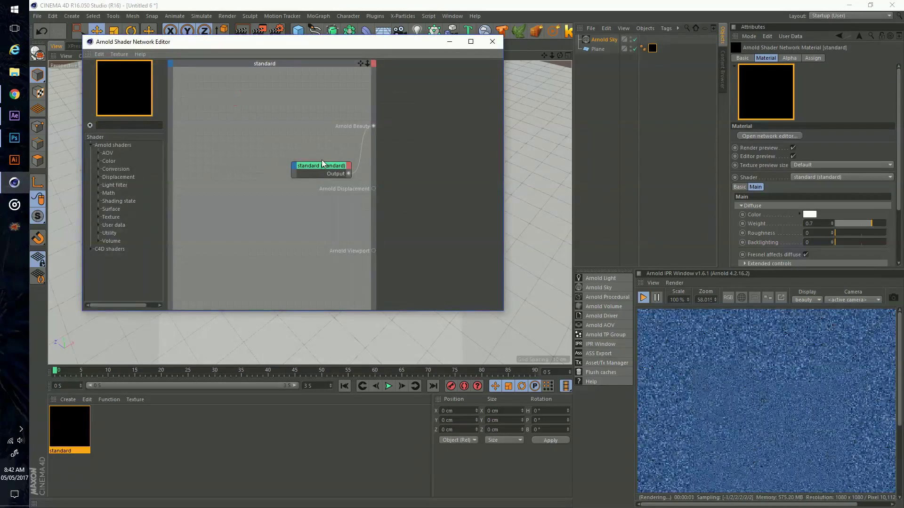
pyautogui.moveTo(406, 41); pyautogui.dragTo(397, 179)
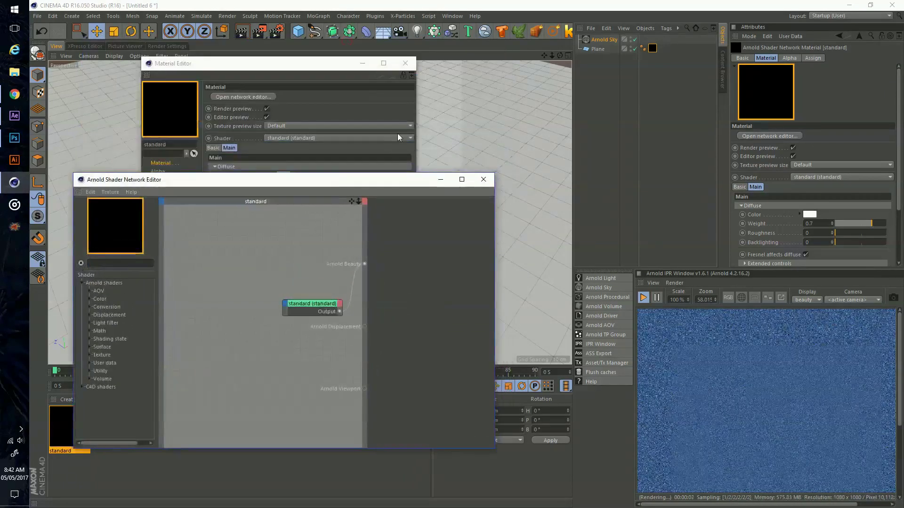
pyautogui.click(405, 64)
pyautogui.moveTo(255, 202); pyautogui.dragTo(496, 79)
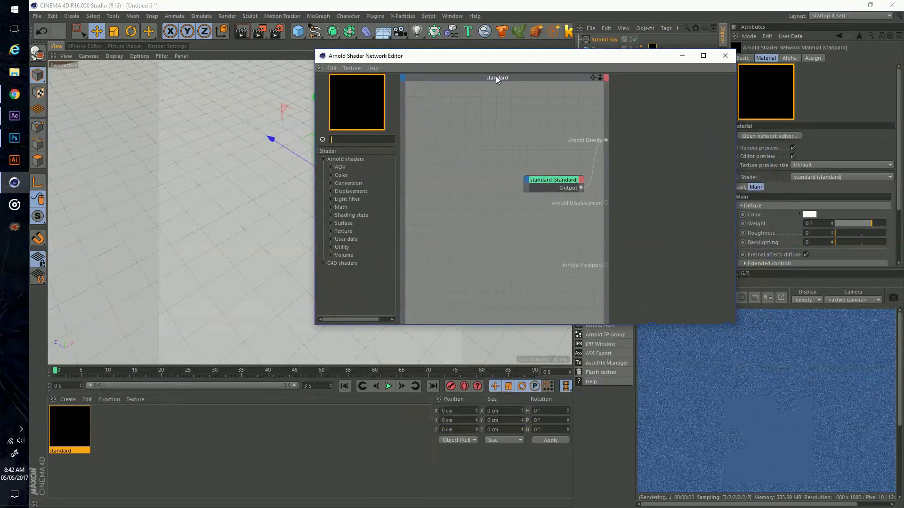
pyautogui.moveTo(553, 180); pyautogui.dragTo(523, 143)
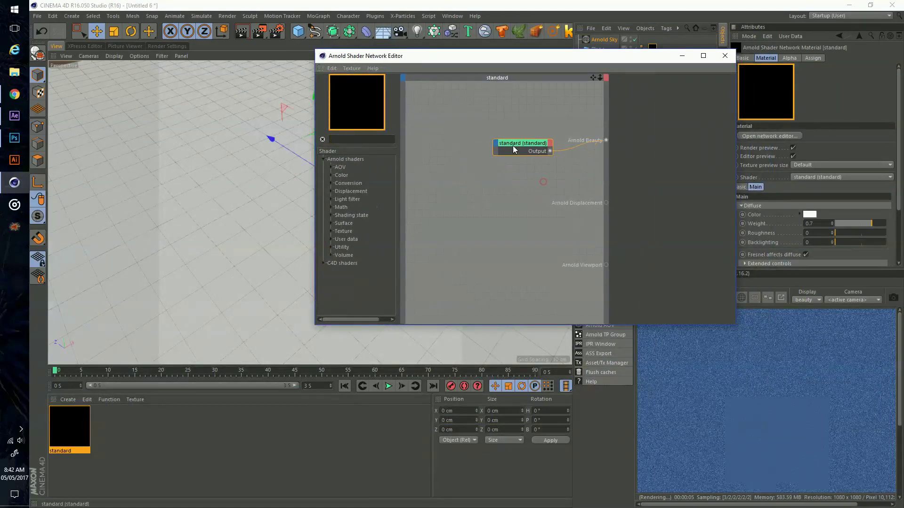
# Step: Drag the three Wooden Floor Texture images from File Explorer into the shader network as image nodes
pyautogui.click(13, 78)
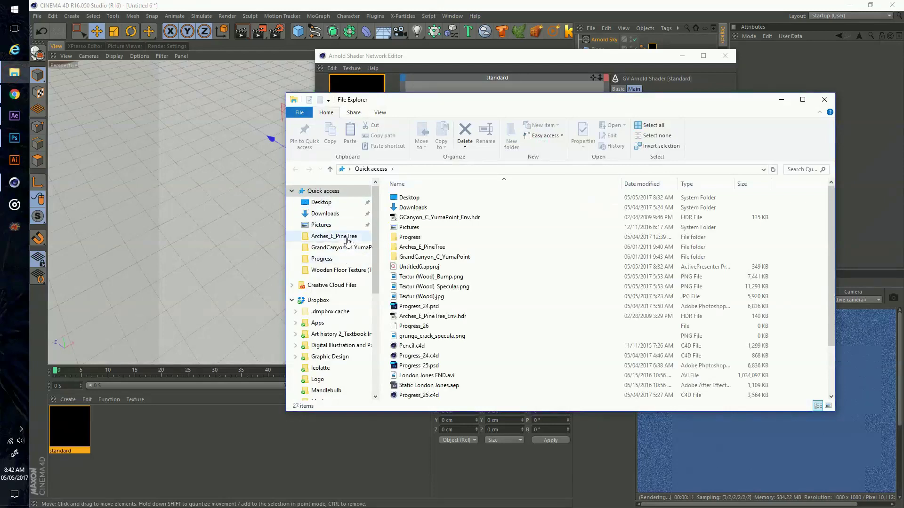
pyautogui.click(339, 269)
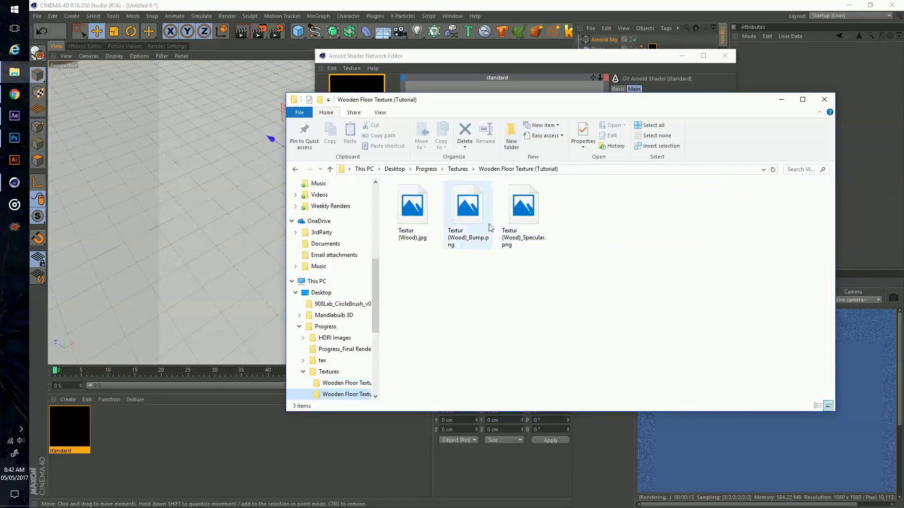
pyautogui.moveTo(534, 99); pyautogui.dragTo(524, 238)
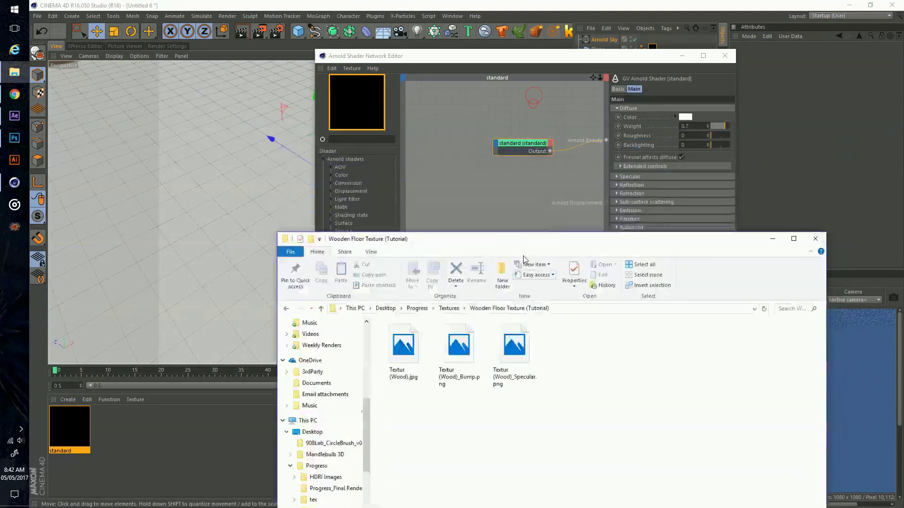
pyautogui.moveTo(537, 428); pyautogui.dragTo(437, 155)
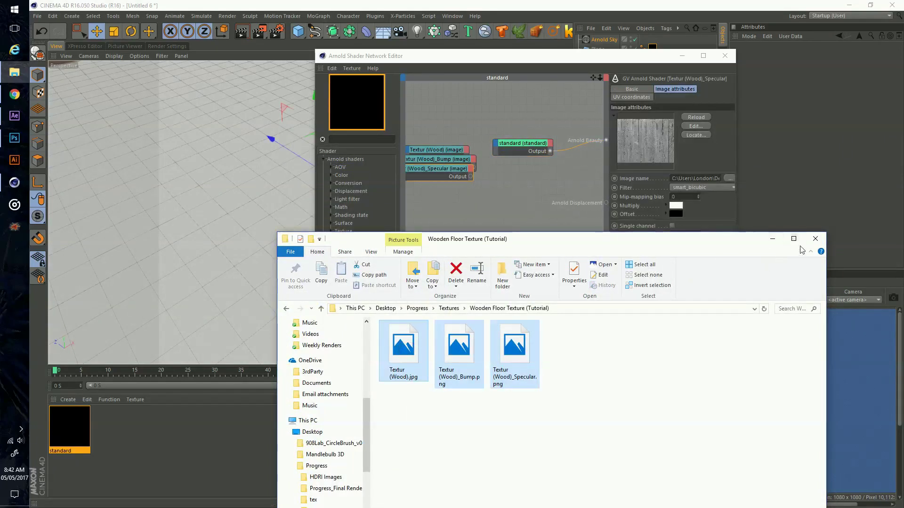
# Step: Close the file browser and stack the bump image node just under the Specular image node
pyautogui.click(816, 239)
pyautogui.moveTo(443, 174); pyautogui.dragTo(444, 199)
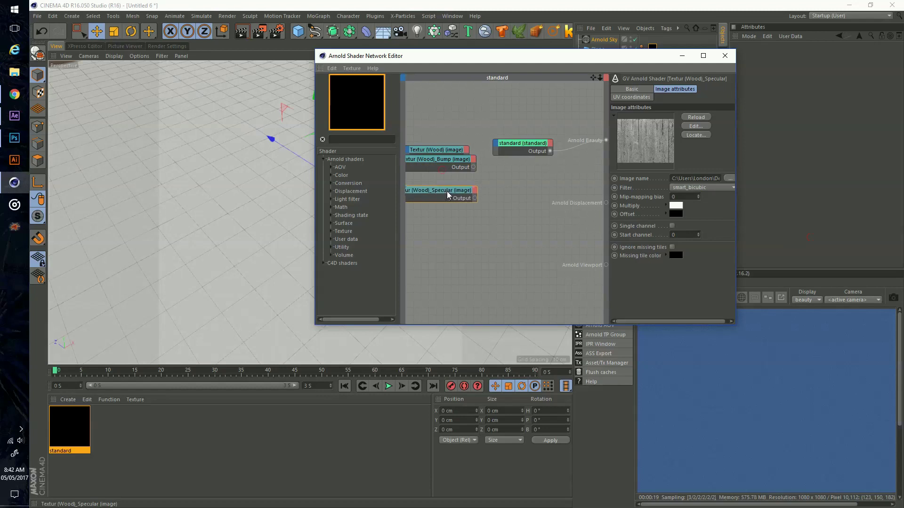
pyautogui.moveTo(445, 162); pyautogui.dragTo(446, 238)
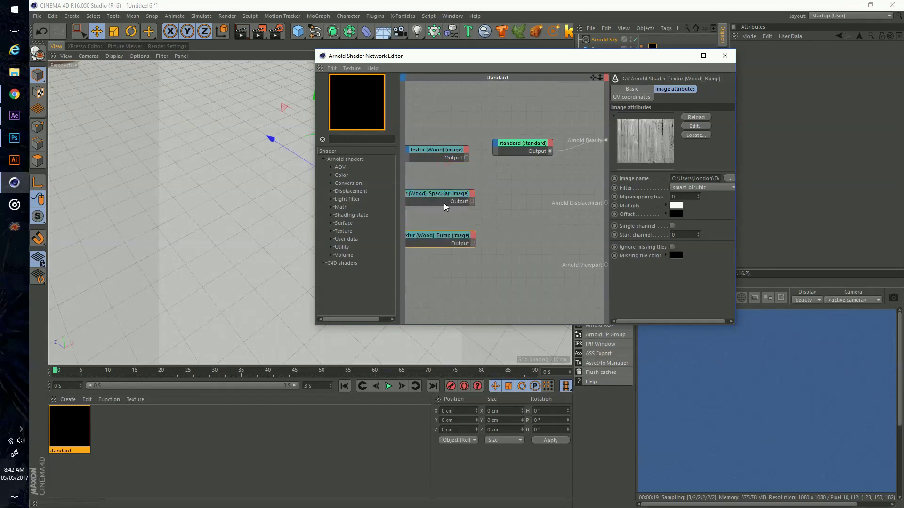
pyautogui.moveTo(446, 203); pyautogui.dragTo(442, 183)
pyautogui.click(443, 238)
pyautogui.moveTo(443, 238); pyautogui.dragTo(440, 203)
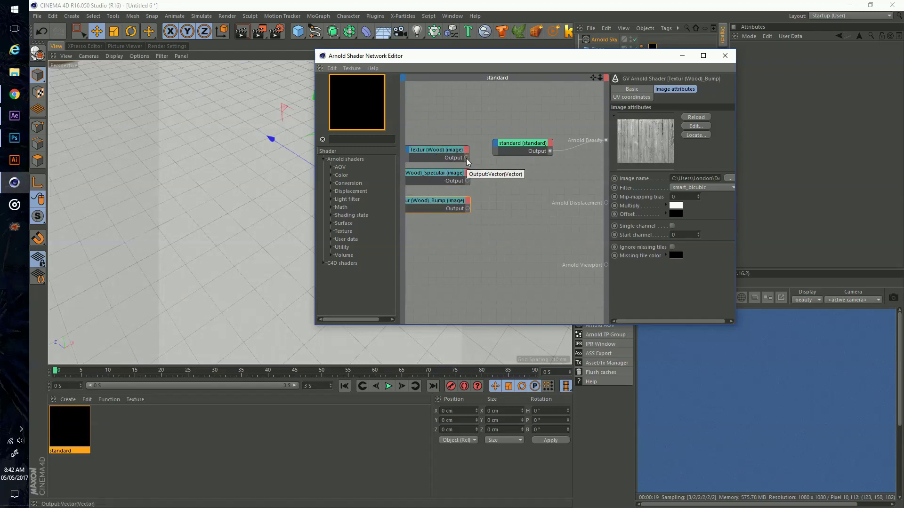
# Step: Connect the wood texture to Diffuse Color and the specular map to Specular Color and Weight
pyautogui.moveTo(466, 161); pyautogui.dragTo(502, 150)
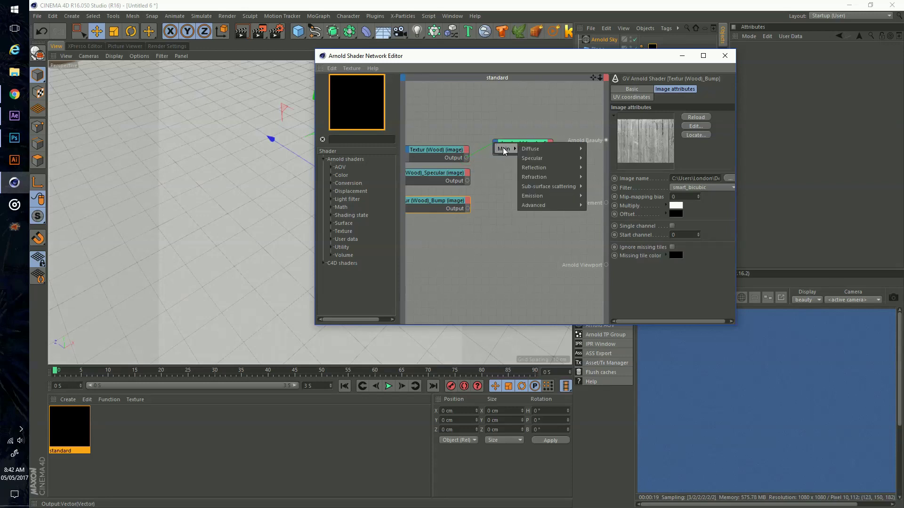
pyautogui.click(600, 149)
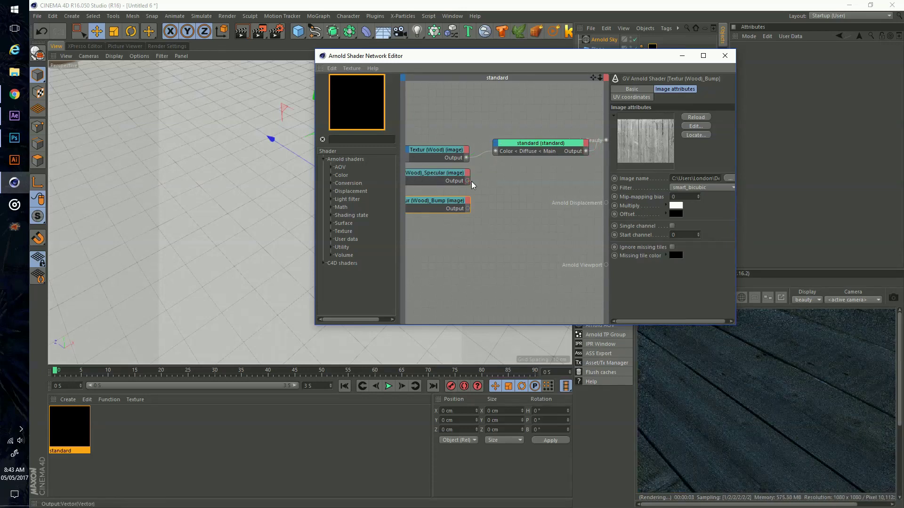
pyautogui.moveTo(472, 182); pyautogui.dragTo(499, 147)
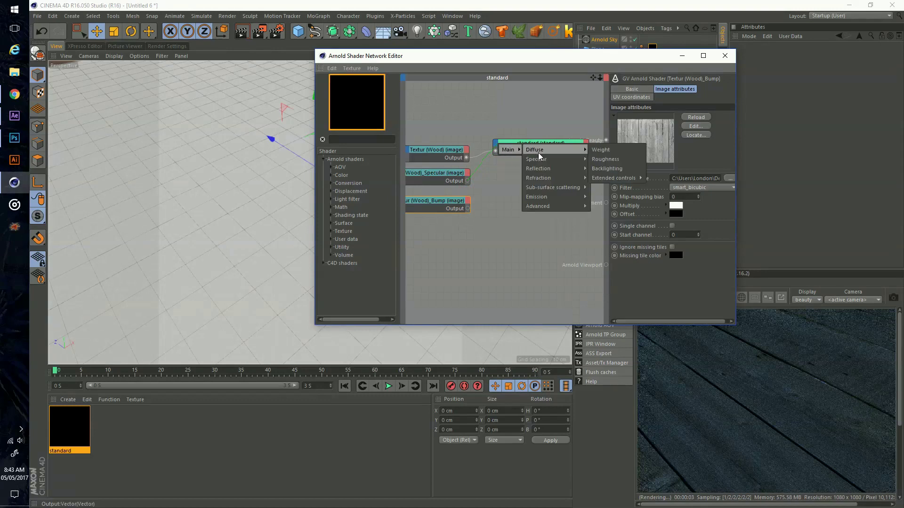
pyautogui.moveTo(546, 159)
pyautogui.click(599, 161)
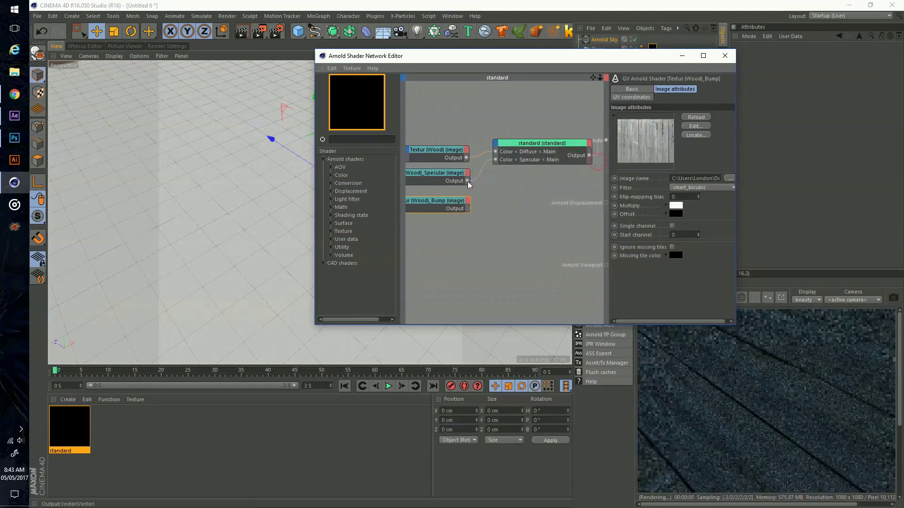
pyautogui.click(497, 151)
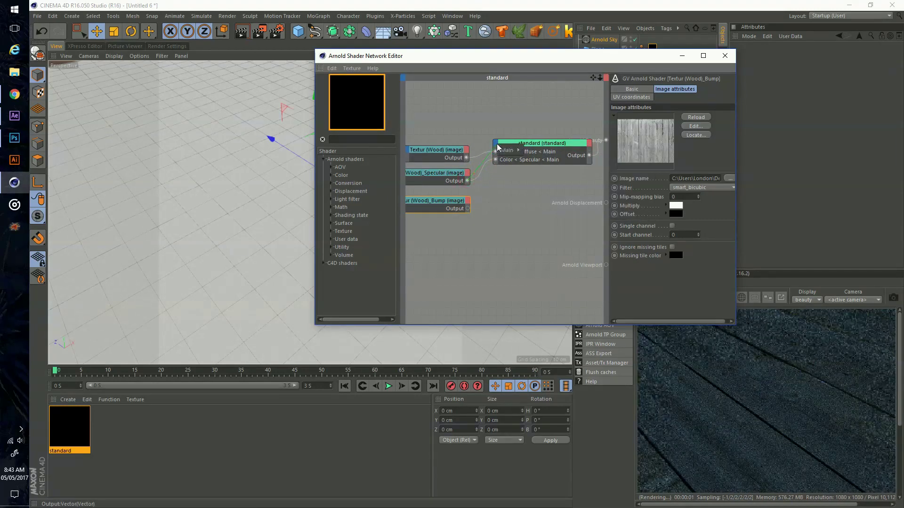
pyautogui.moveTo(508, 149)
pyautogui.moveTo(535, 160)
pyautogui.click(607, 160)
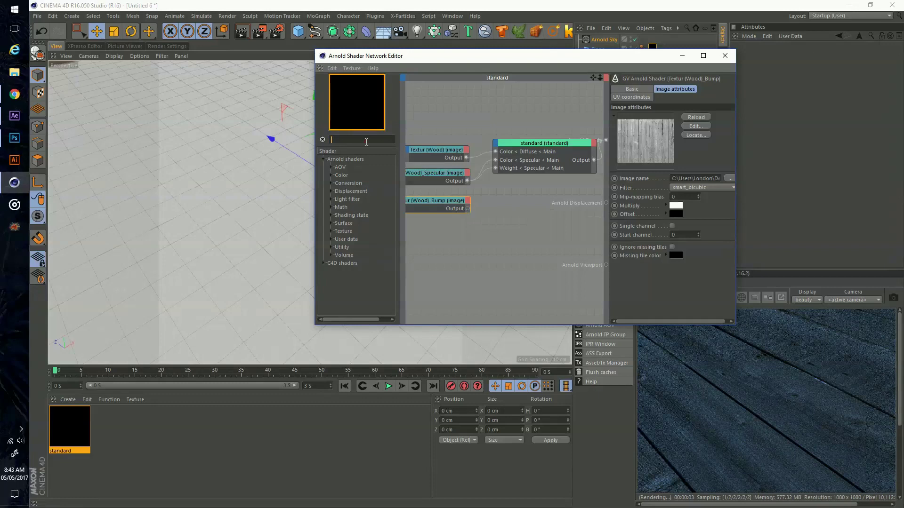
pyautogui.click(364, 140)
pyautogui.write('color')
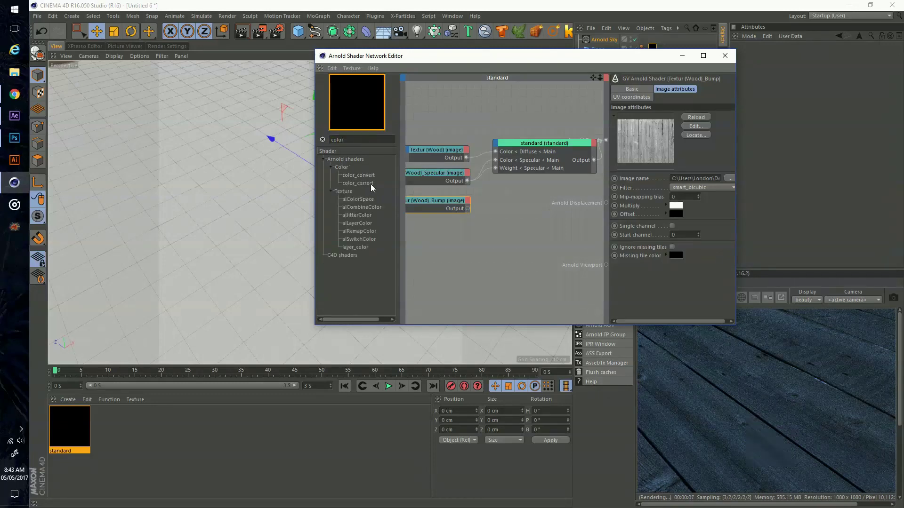
# Step: Drag color_correct in beside the standard shader and add its Main > Diffuse > Weight input
pyautogui.moveTo(412, 243); pyautogui.dragTo(492, 151)
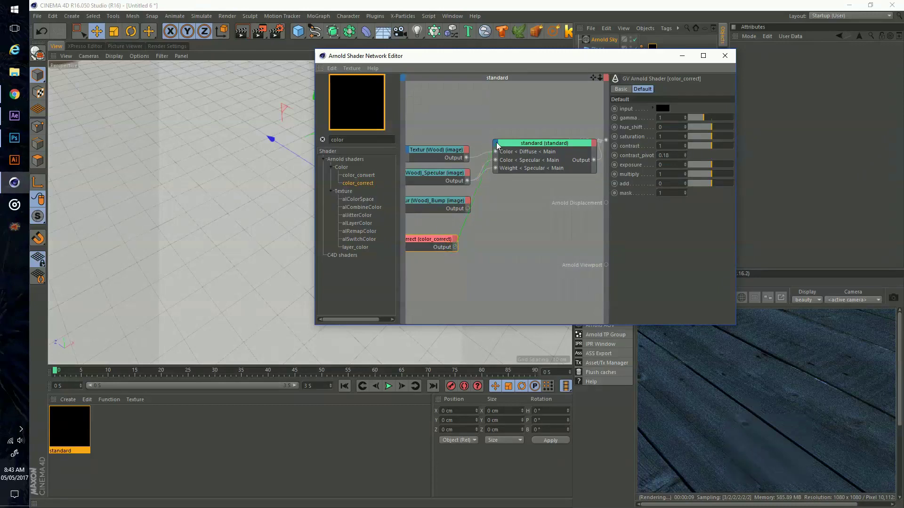
pyautogui.click(495, 142)
pyautogui.moveTo(541, 149)
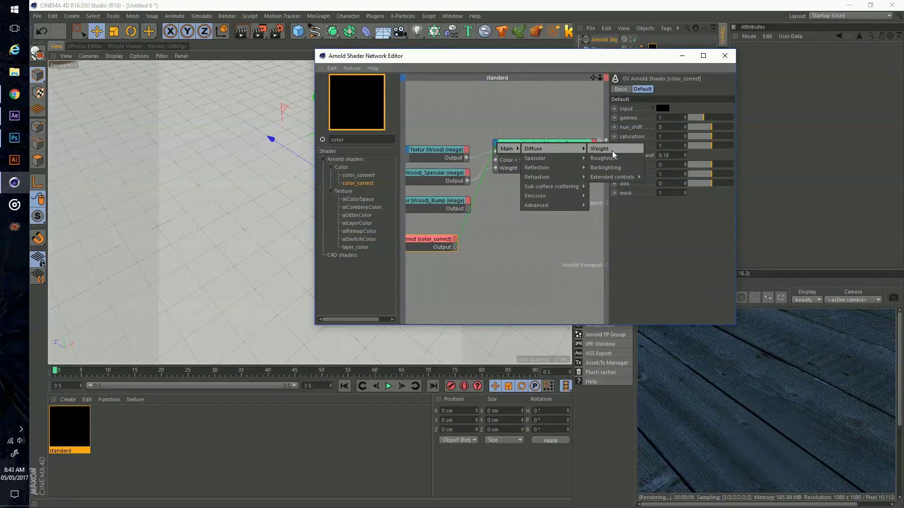
pyautogui.click(612, 151)
pyautogui.moveTo(441, 201); pyautogui.dragTo(433, 201)
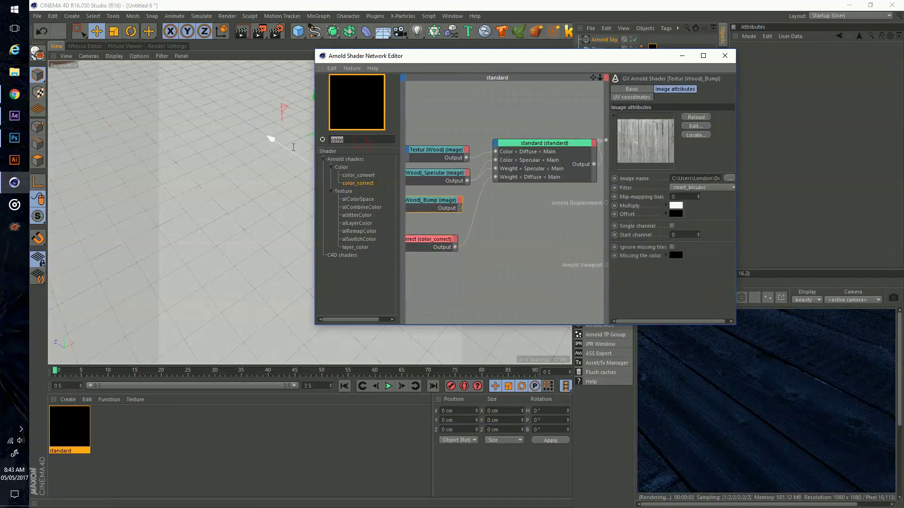
pyautogui.write('bump')
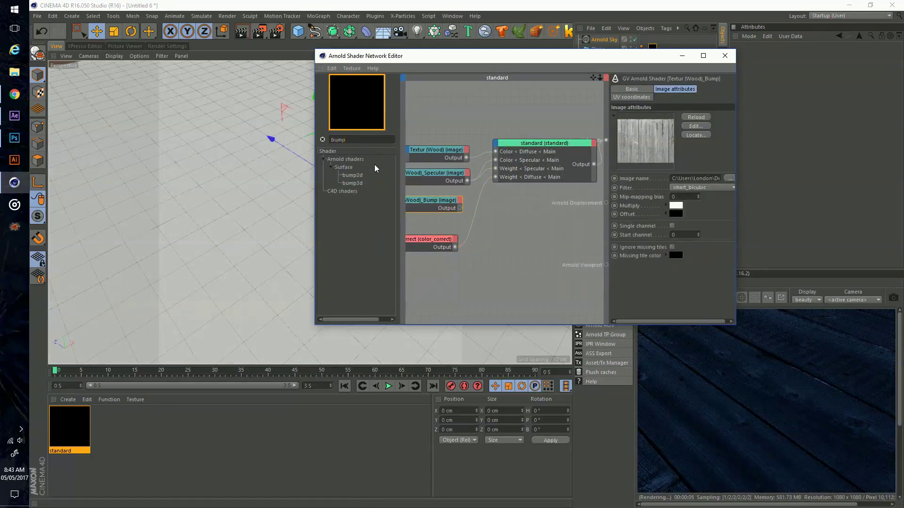
# Step: Add a bump2d node and feed the bump image into its Bump map
pyautogui.moveTo(354, 179); pyautogui.dragTo(543, 232)
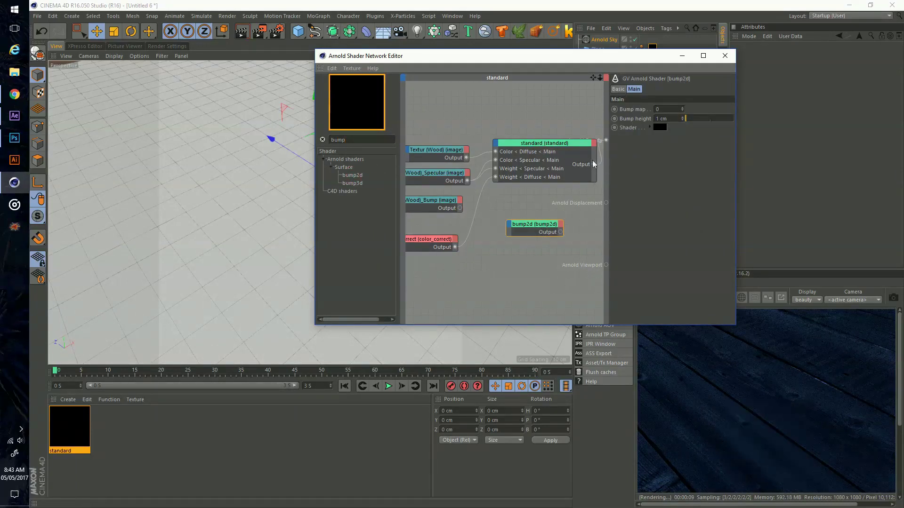
pyautogui.moveTo(594, 164); pyautogui.dragTo(548, 249)
pyautogui.click(548, 250)
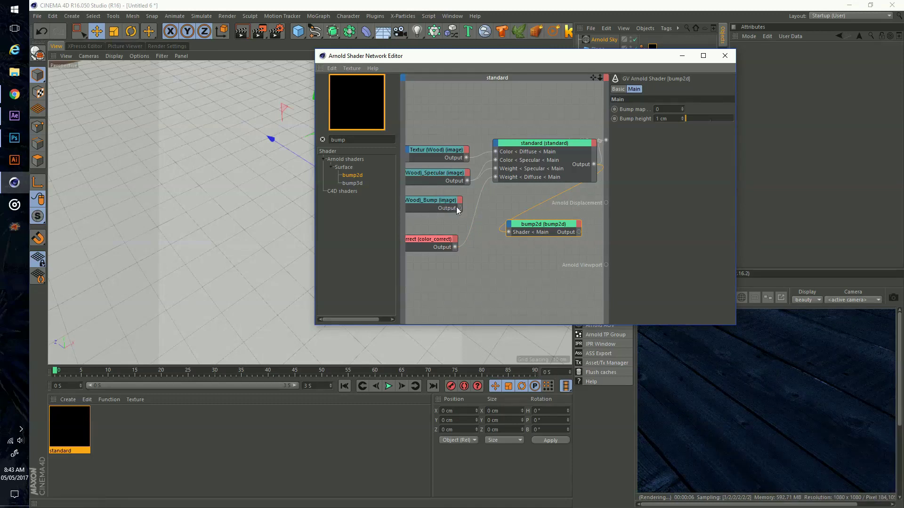
pyautogui.moveTo(510, 226); pyautogui.dragTo(511, 229)
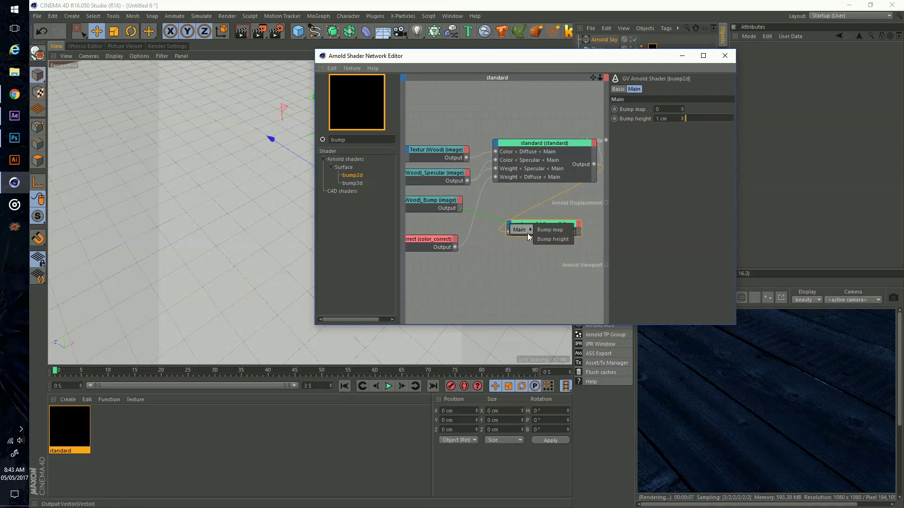
pyautogui.click(550, 230)
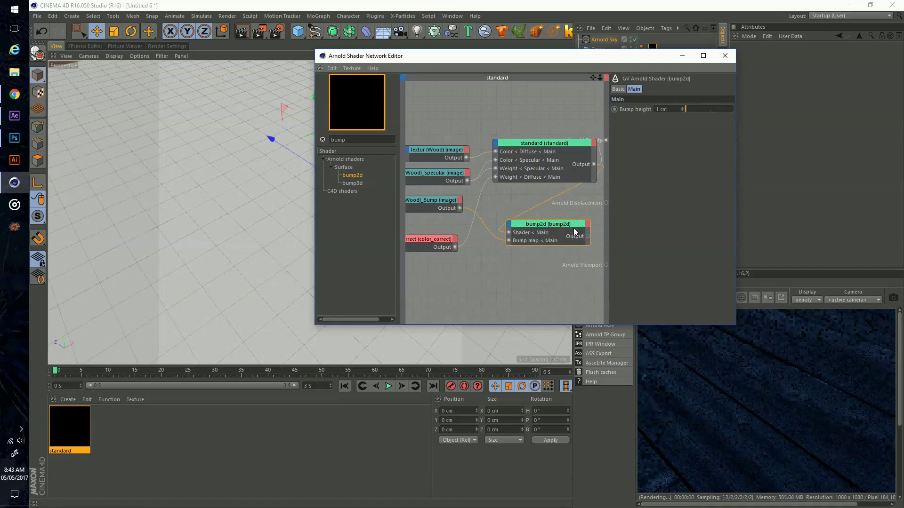
# Step: Send the bump2d output to Arnold Beauty and set Bump height to 5 cm
pyautogui.moveTo(564, 155); pyautogui.dragTo(549, 153)
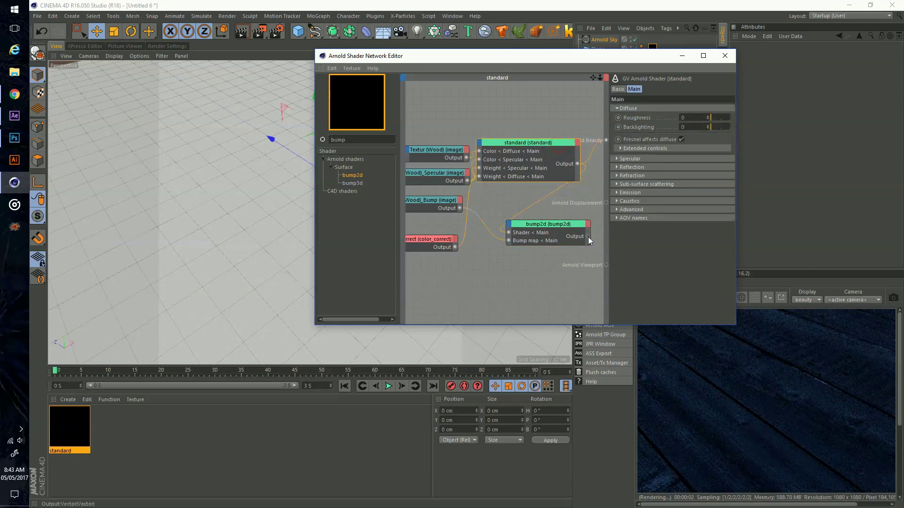
pyautogui.moveTo(592, 240); pyautogui.dragTo(607, 144)
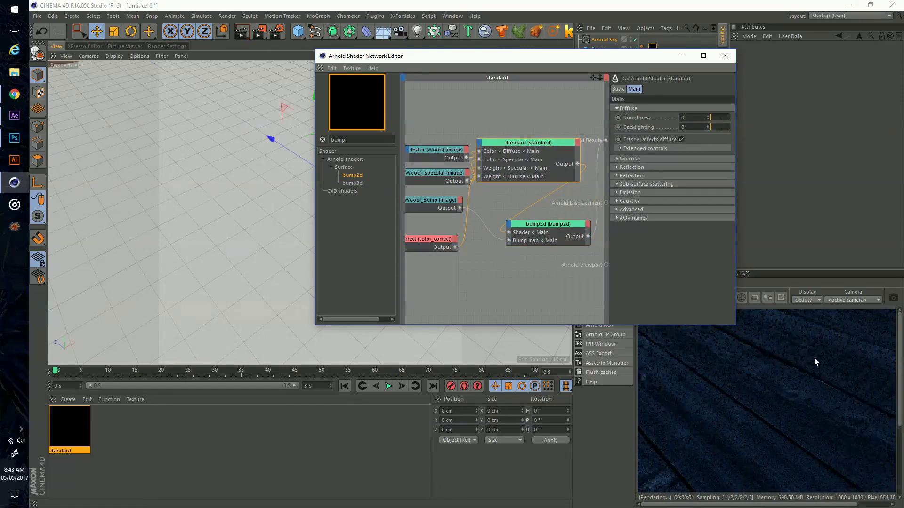
pyautogui.click(539, 236)
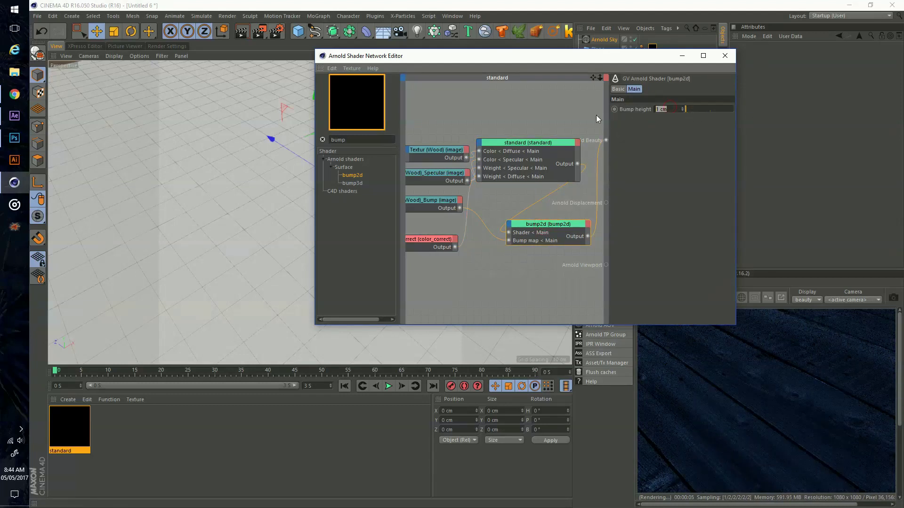
pyautogui.write('5')
pyautogui.press('Return')
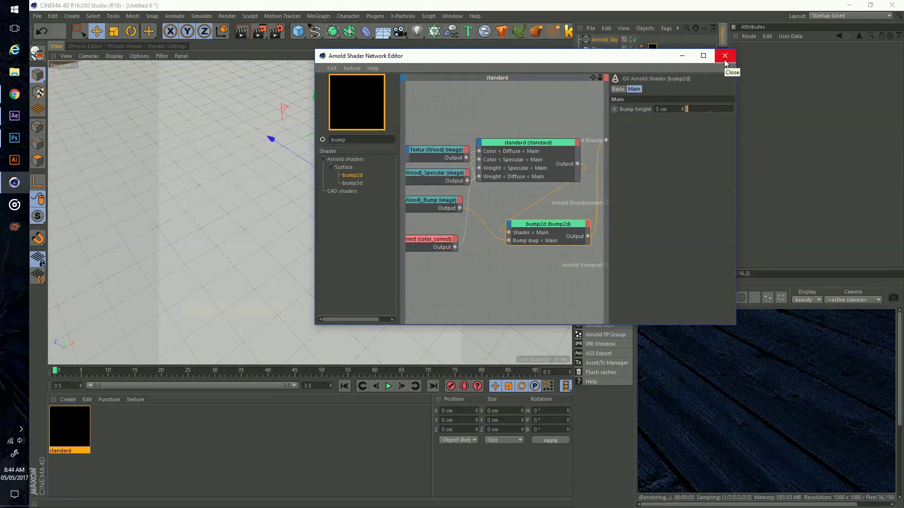
# Step: Add a Camera, look through it, and set its lens to the Tele (135 mm) preset
pyautogui.click(724, 60)
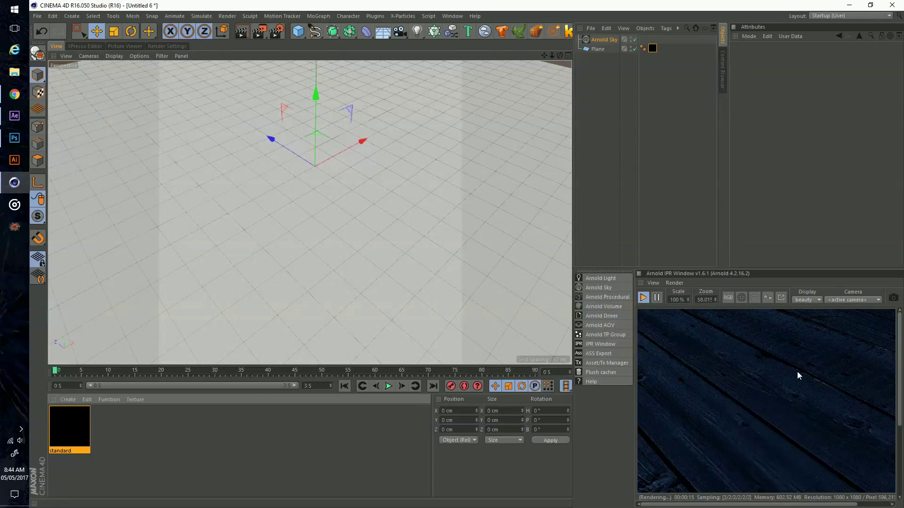
pyautogui.click(298, 31)
pyautogui.moveTo(399, 33); pyautogui.dragTo(424, 43)
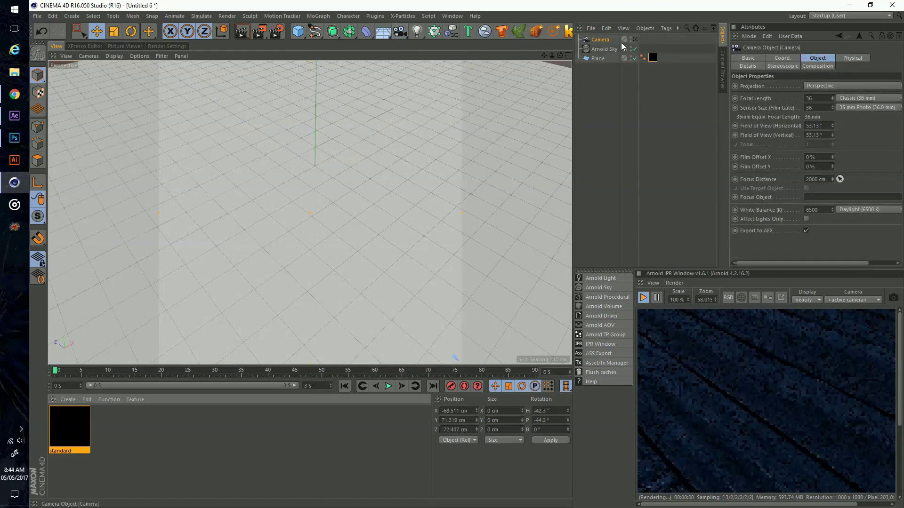
pyautogui.click(635, 39)
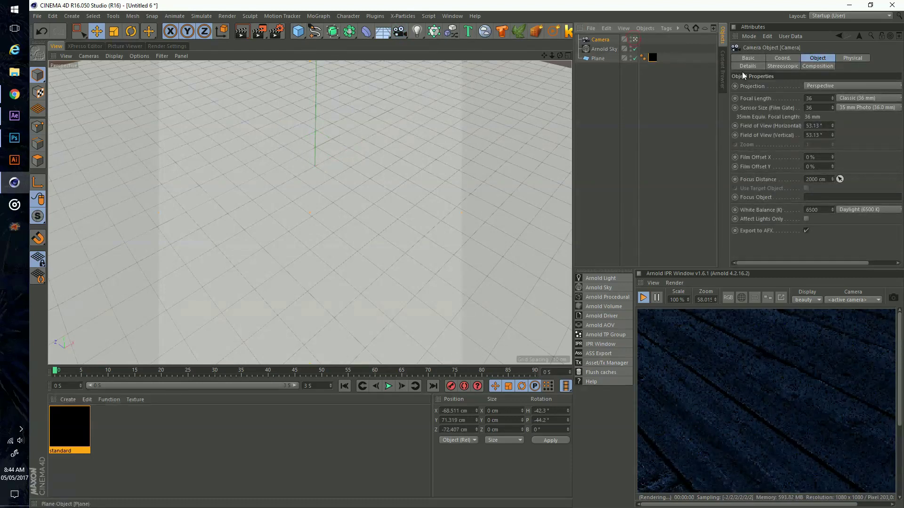
pyautogui.click(864, 99)
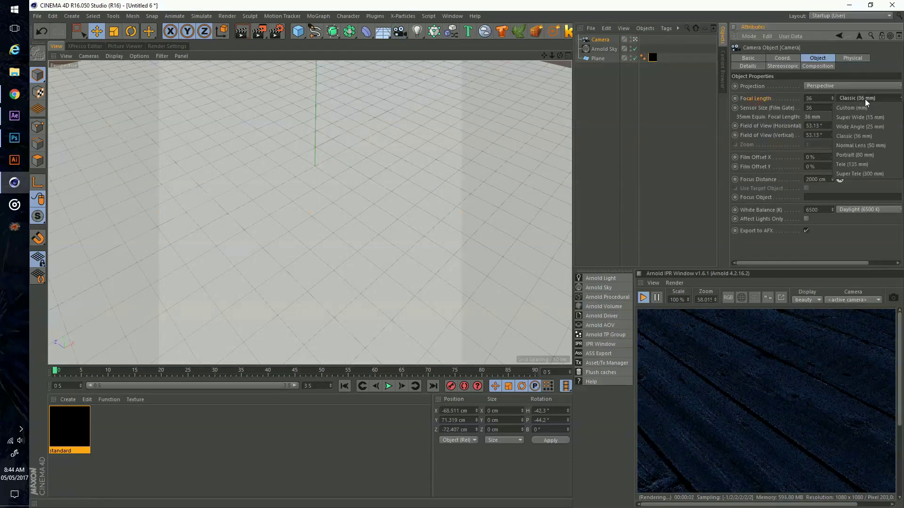
pyautogui.click(856, 163)
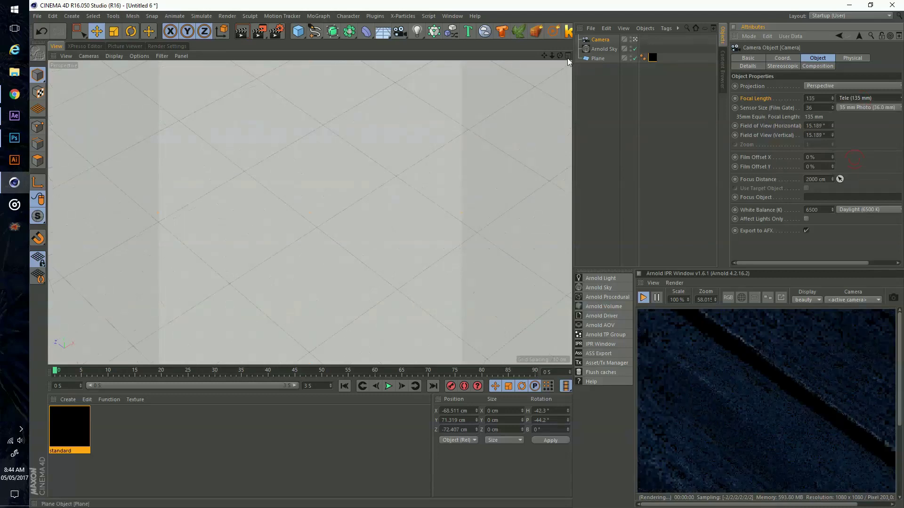
pyautogui.moveTo(559, 56)
pyautogui.mouseDown()
pyautogui.moveTo(468, 259)
pyautogui.moveTo(459, 258)
pyautogui.moveTo(470, 256)
pyautogui.moveTo(552, 64)
pyautogui.mouseUp()
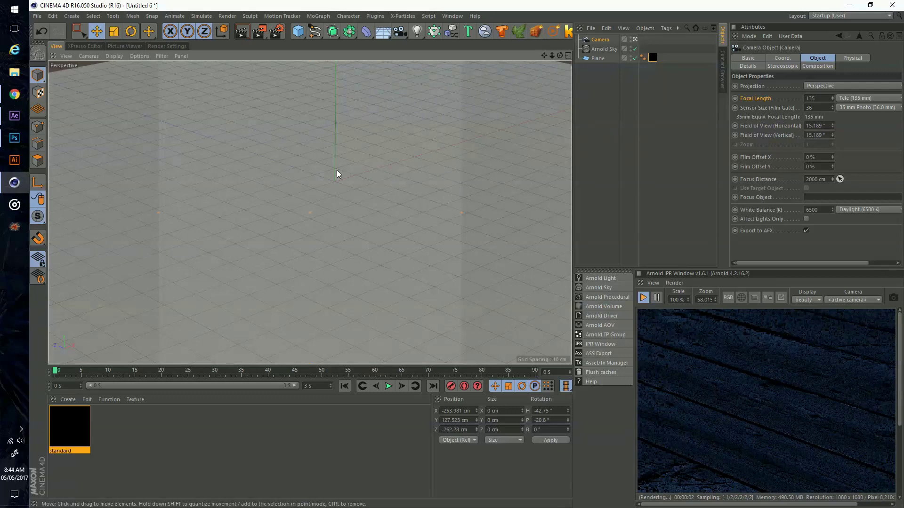
# Step: Add a Sphere, drag its radius down, and slide it across the wooden floor
pyautogui.moveTo(298, 31); pyautogui.dragTo(447, 65)
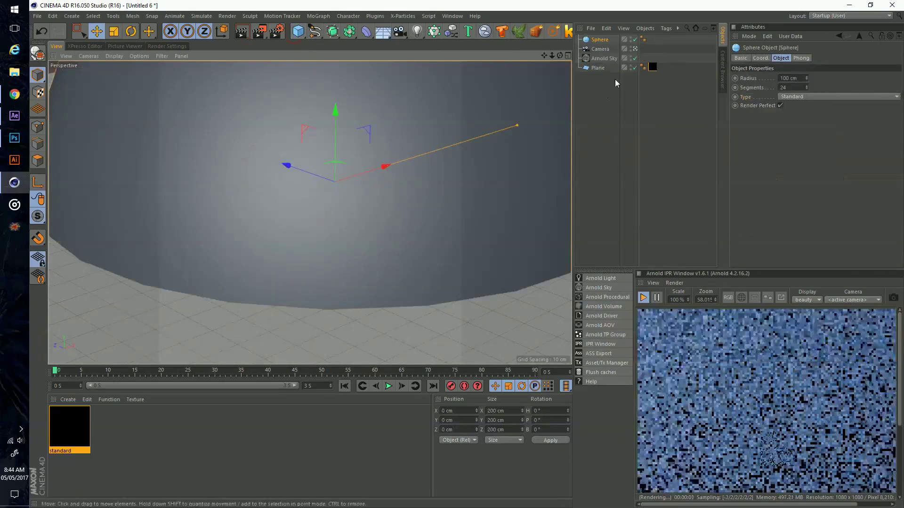
pyautogui.moveTo(517, 125); pyautogui.dragTo(370, 172)
pyautogui.moveTo(371, 131); pyautogui.dragTo(261, 118)
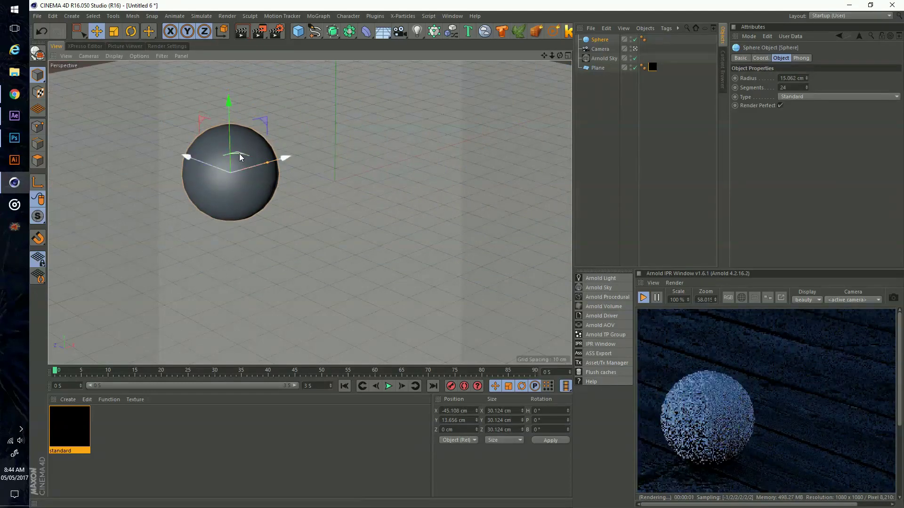
pyautogui.moveTo(240, 156); pyautogui.dragTo(322, 181)
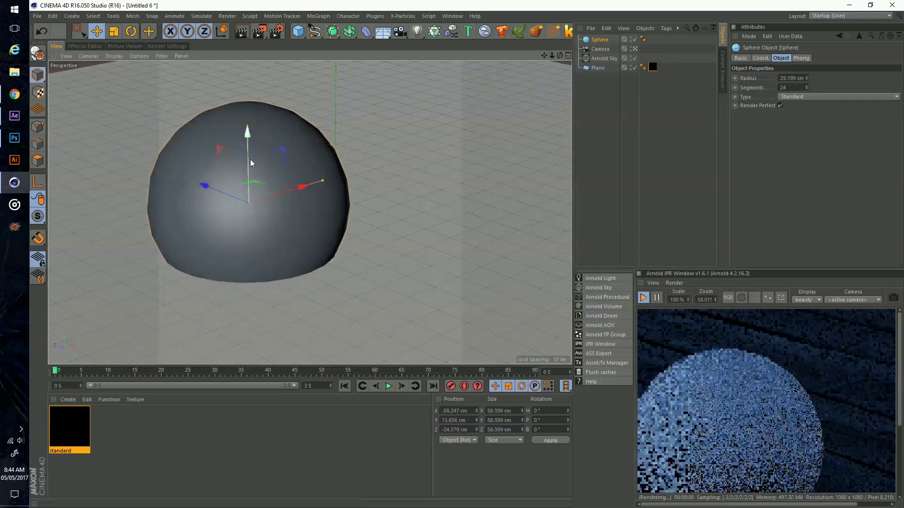
# Step: Raise the sphere, duplicate it as Sphere.1 with 7.199 cm radius, and place it beside
pyautogui.moveTo(250, 159); pyautogui.dragTo(278, 180)
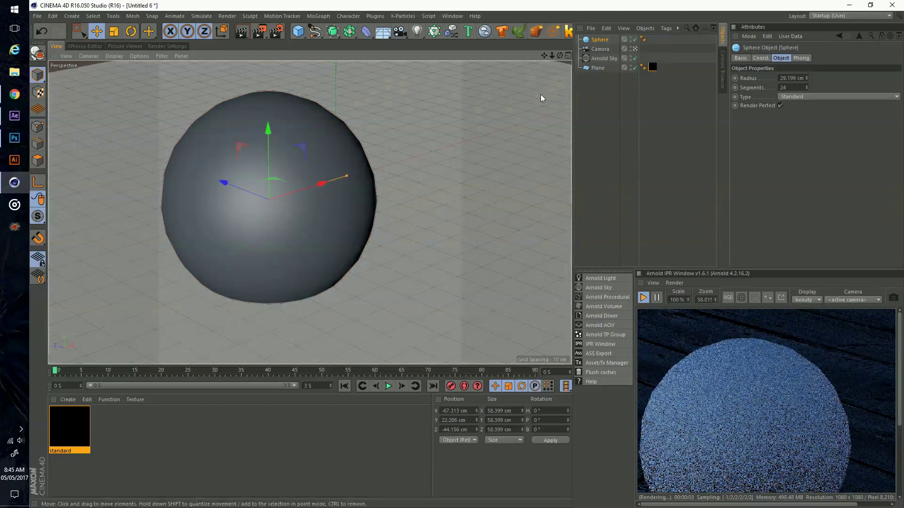
pyautogui.hotkey('ctrl', 'c')
pyautogui.hotkey('ctrl', 'v')
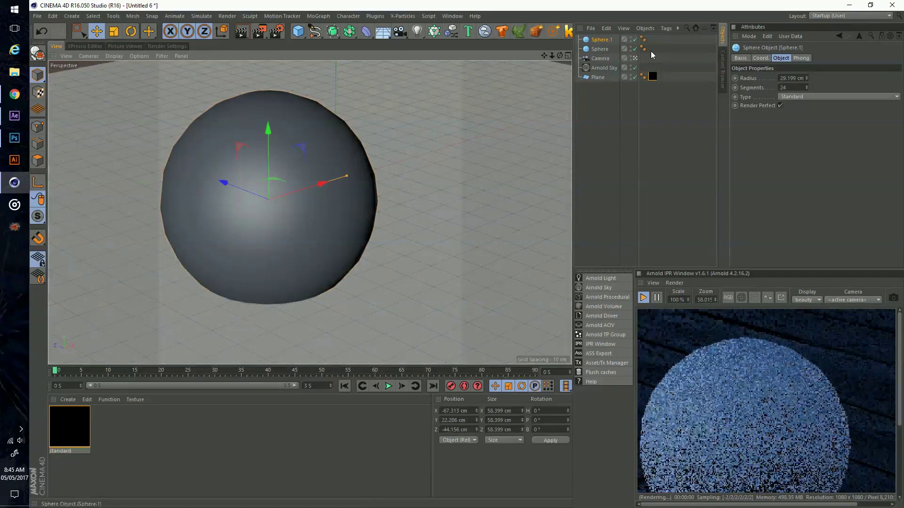
pyautogui.moveTo(807, 78); pyautogui.dragTo(808, 80)
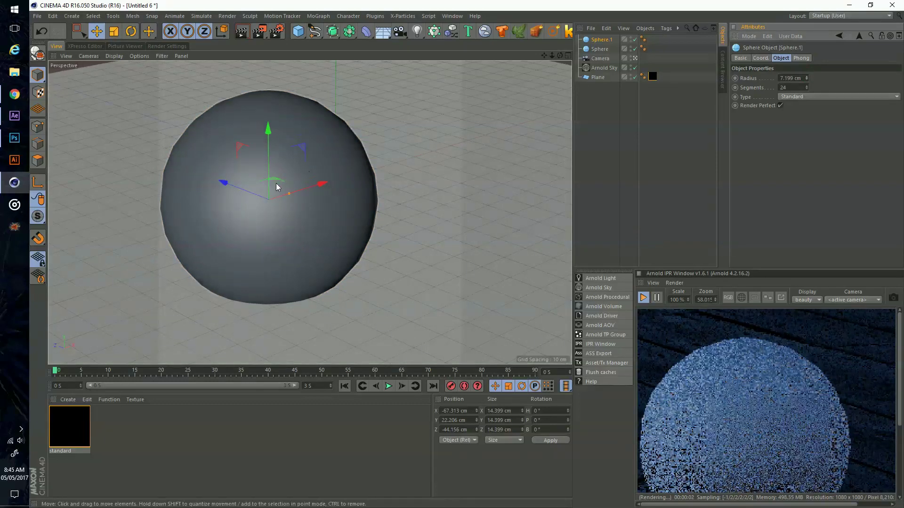
pyautogui.moveTo(278, 185); pyautogui.dragTo(394, 208)
pyautogui.moveTo(393, 164); pyautogui.dragTo(396, 222)
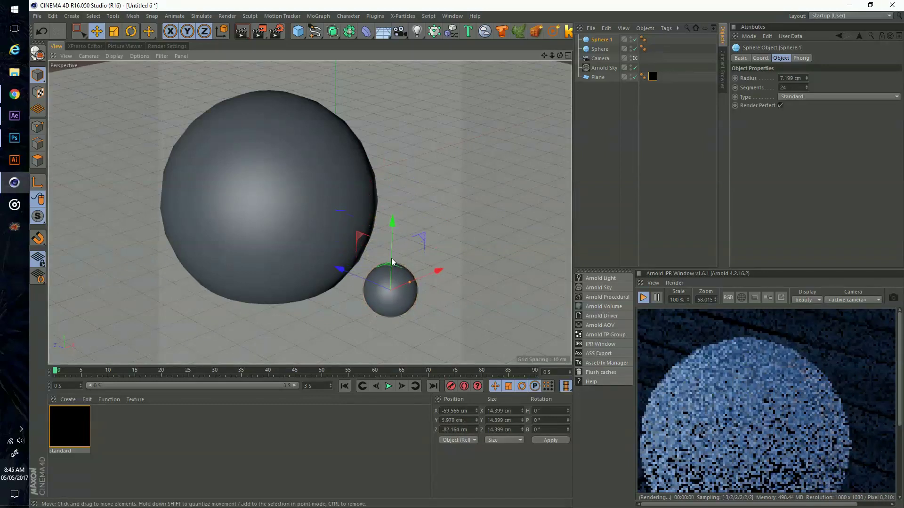
pyautogui.moveTo(390, 263); pyautogui.dragTo(377, 251)
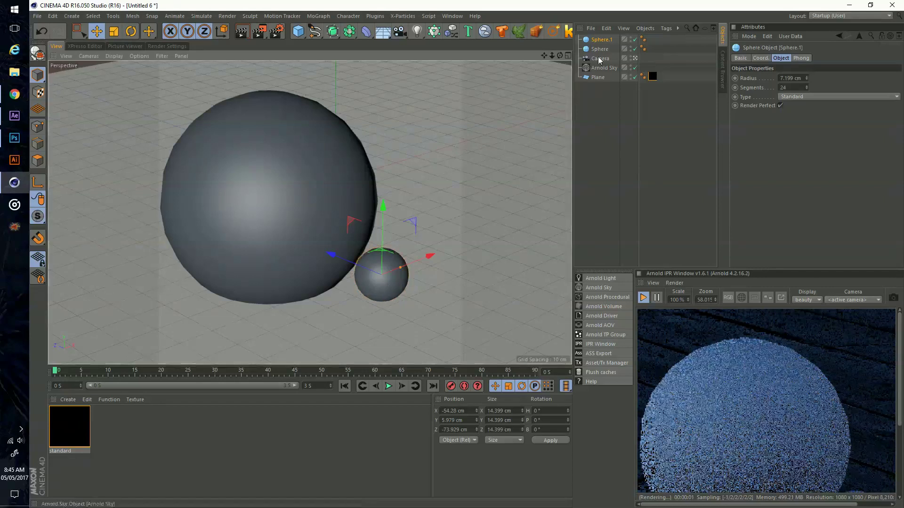
# Step: Load the Gold and Metallic Car Paint presets; apply Gold to Sphere, car paint to Sphere.1
pyautogui.click(722, 80)
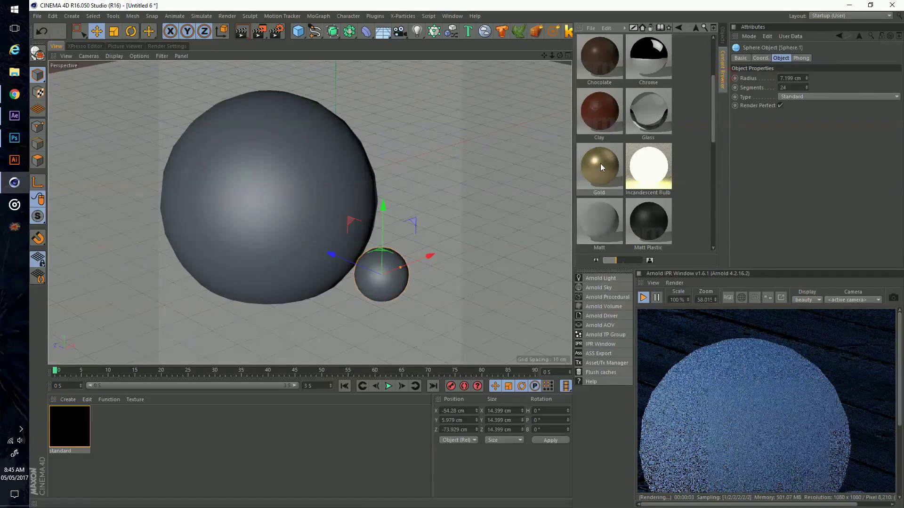
pyautogui.doubleClick(603, 163)
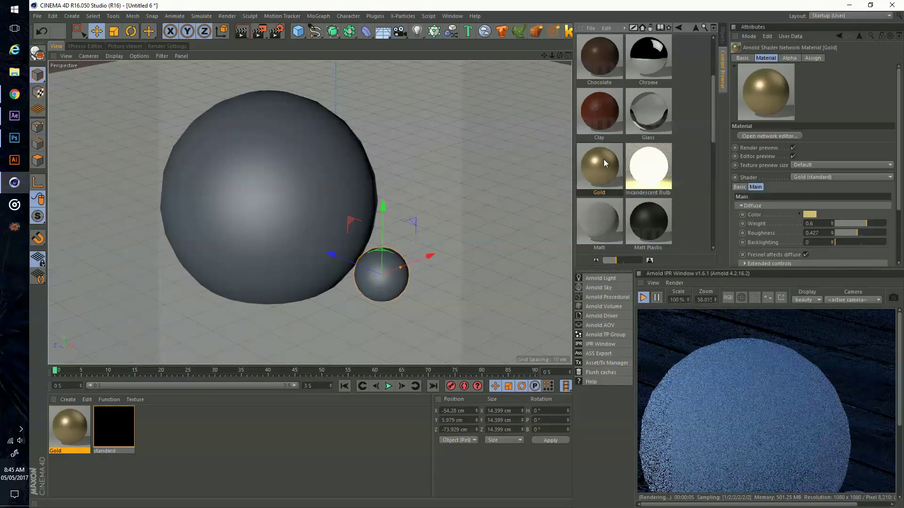
pyautogui.scroll(-3, 621, 160)
pyautogui.scroll(1, 602, 162)
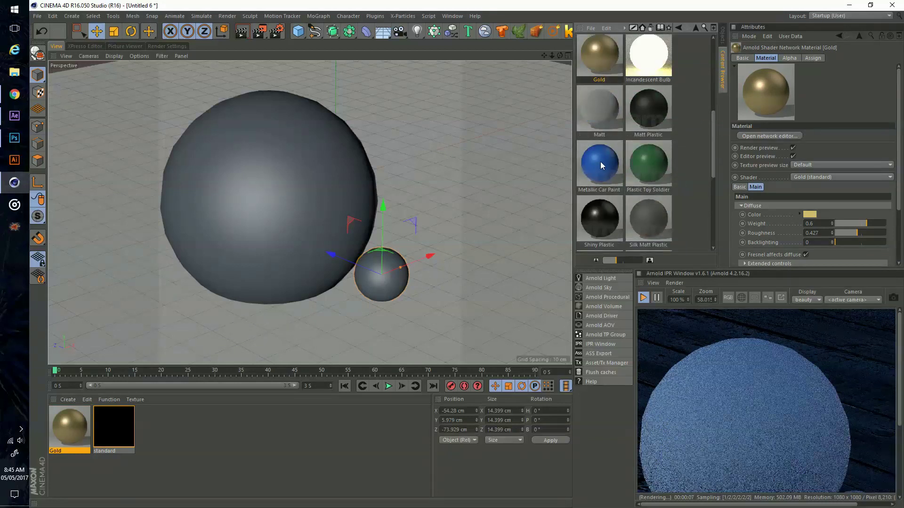
pyautogui.doubleClick(600, 164)
pyautogui.moveTo(574, 137); pyautogui.dragTo(567, 113)
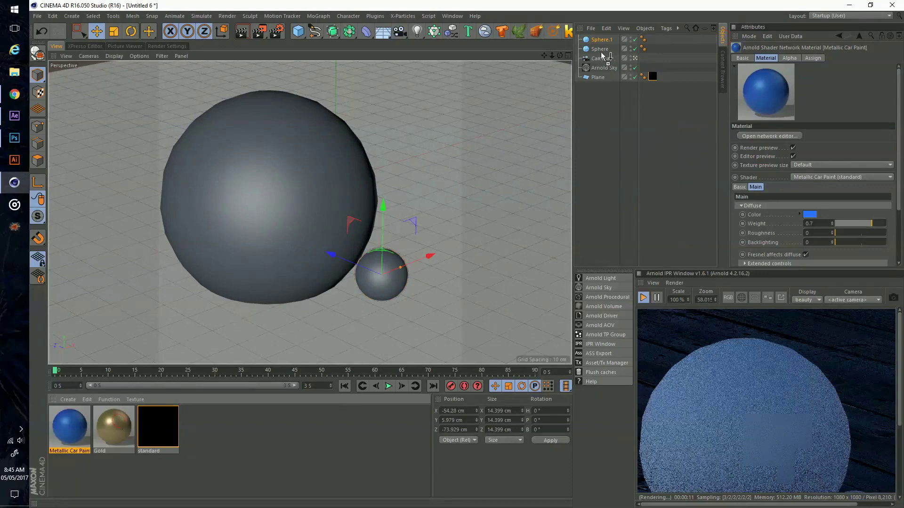
pyautogui.moveTo(605, 56); pyautogui.dragTo(247, 263)
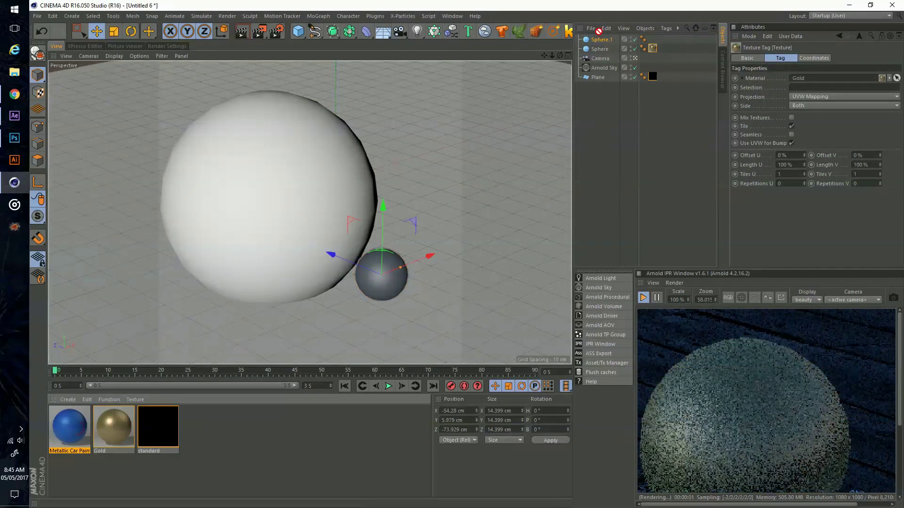
pyautogui.moveTo(603, 43); pyautogui.dragTo(602, 40)
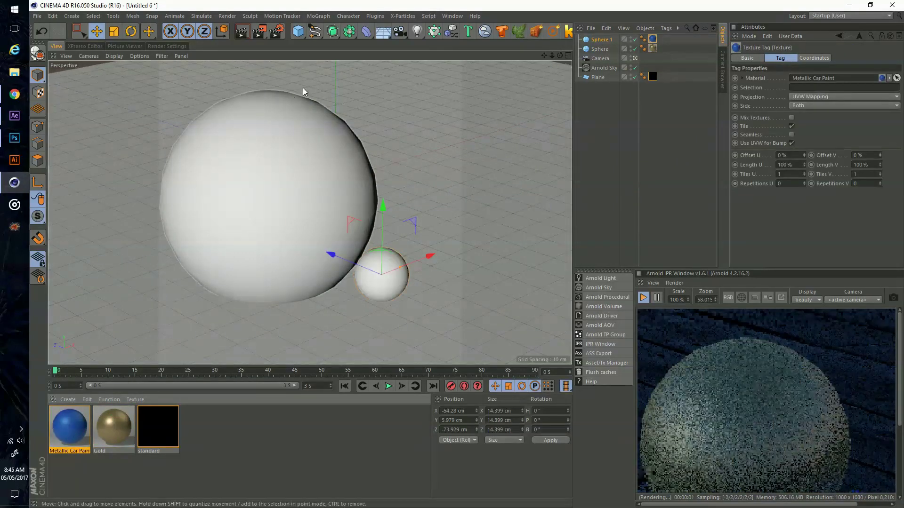
pyautogui.click(277, 31)
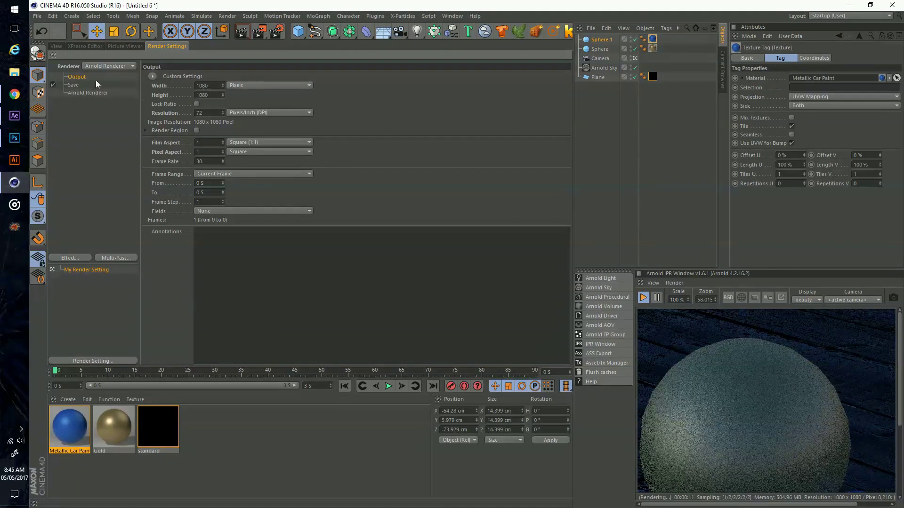
pyautogui.click(73, 85)
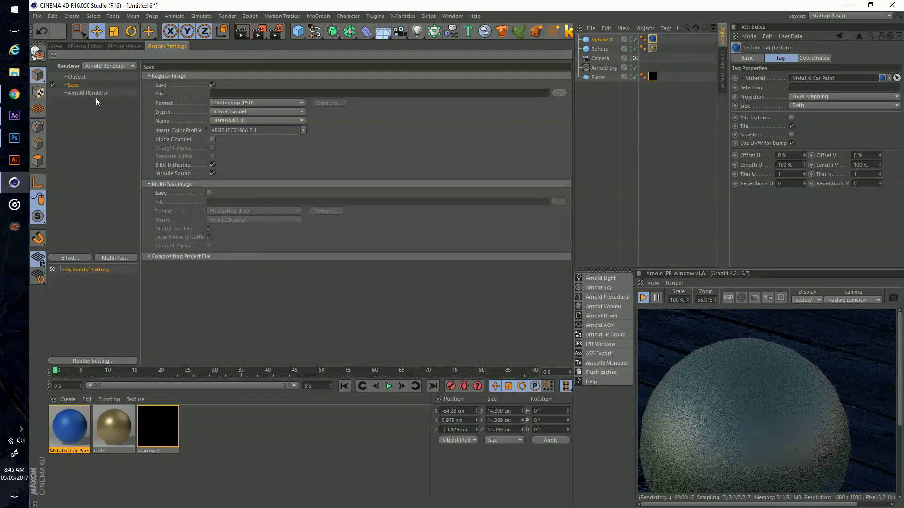
pyautogui.click(56, 47)
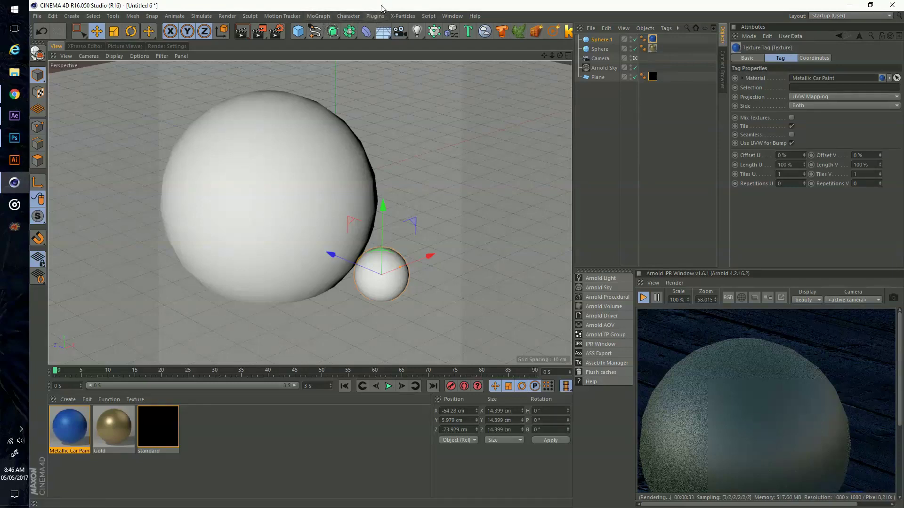
# Step: Select Sphere and Sphere.1 together and set both to 72 segments
pyautogui.click(318, 16)
pyautogui.click(363, 4)
pyautogui.moveTo(545, 56)
pyautogui.mouseDown()
pyautogui.moveTo(467, 254)
pyautogui.moveTo(551, 58)
pyautogui.mouseUp()
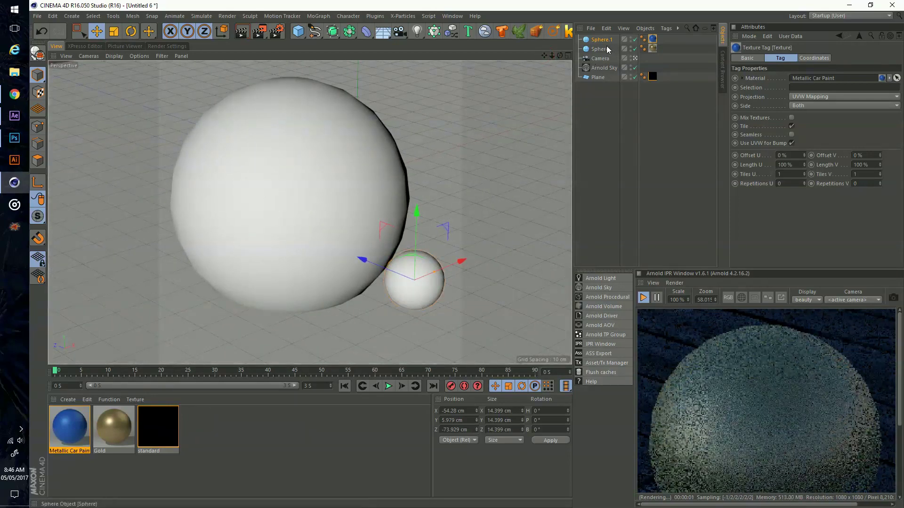
pyautogui.moveTo(666, 67); pyautogui.dragTo(604, 52)
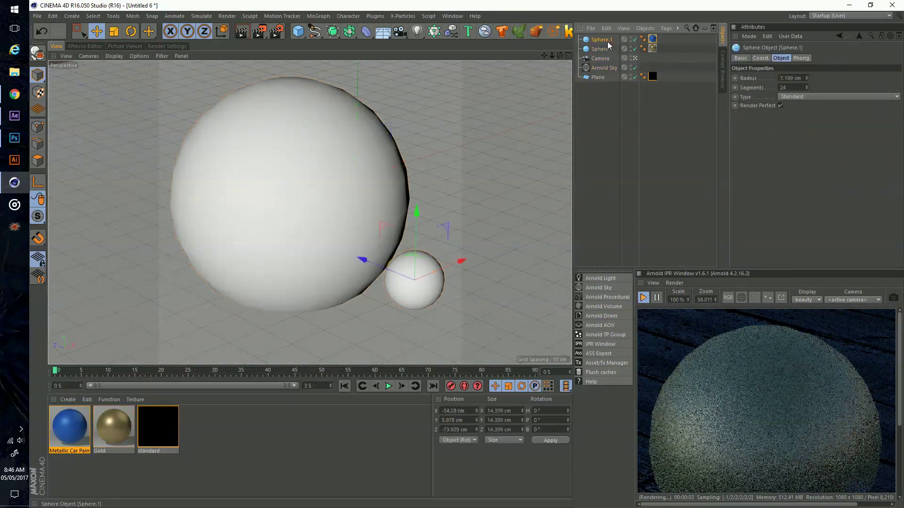
pyautogui.doubleClick(789, 87)
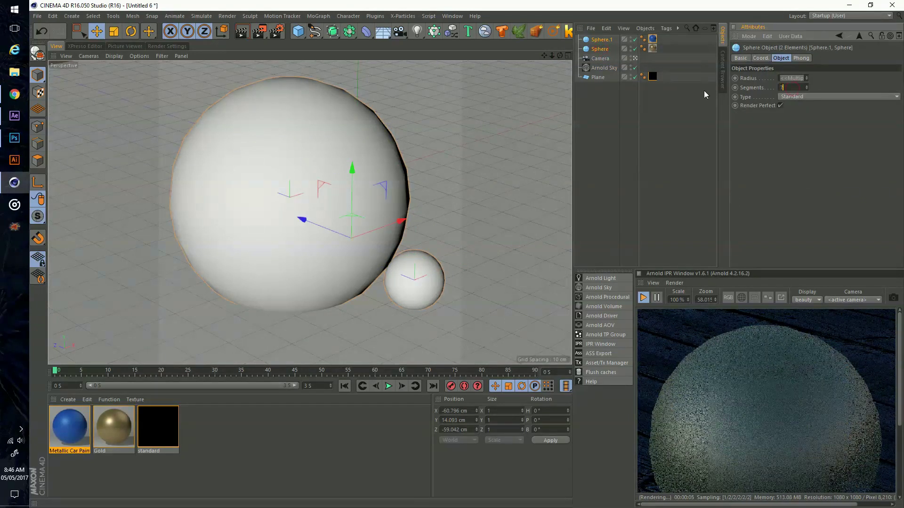
pyautogui.write('72')
pyautogui.press('Return')
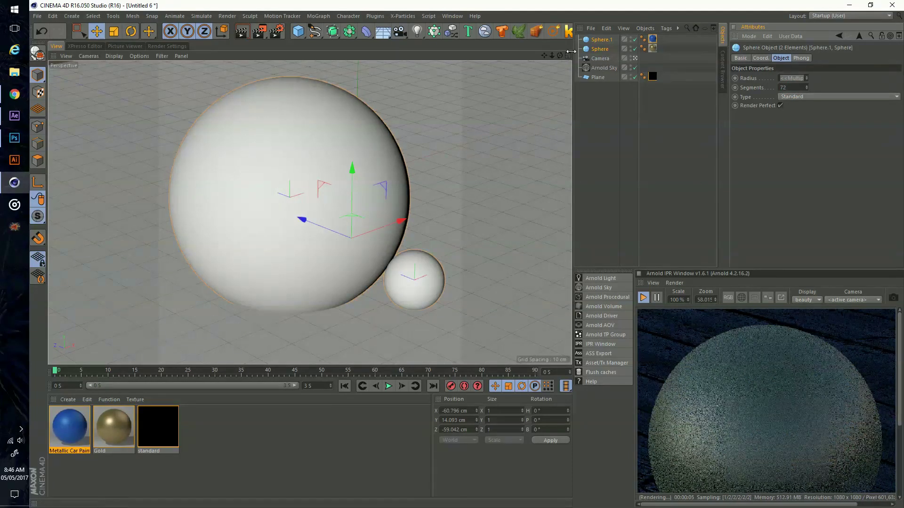
pyautogui.moveTo(543, 55); pyautogui.dragTo(467, 253)
# Step: Add a C4DtoA Arnold Parameters tag to the Camera and set Exposure to 2.29
pyautogui.click(597, 59)
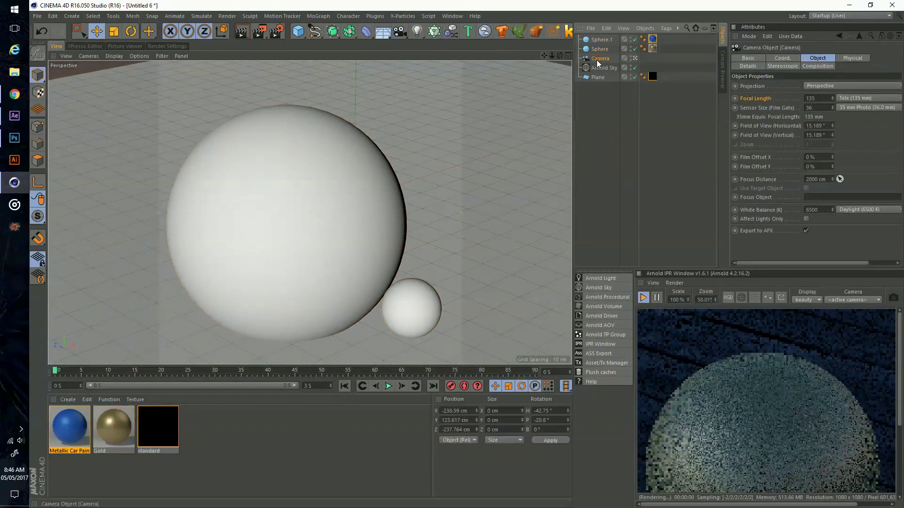
pyautogui.rightClick(597, 58)
pyautogui.moveTo(607, 74)
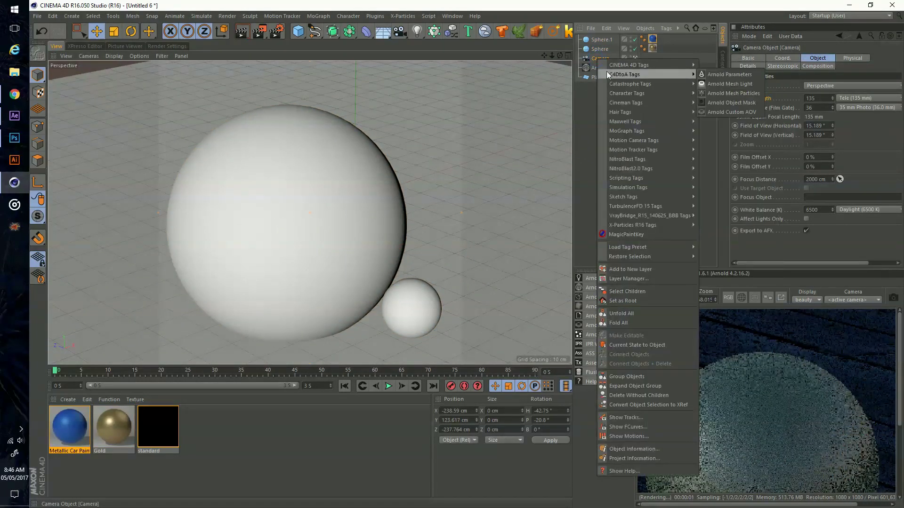
pyautogui.click(718, 75)
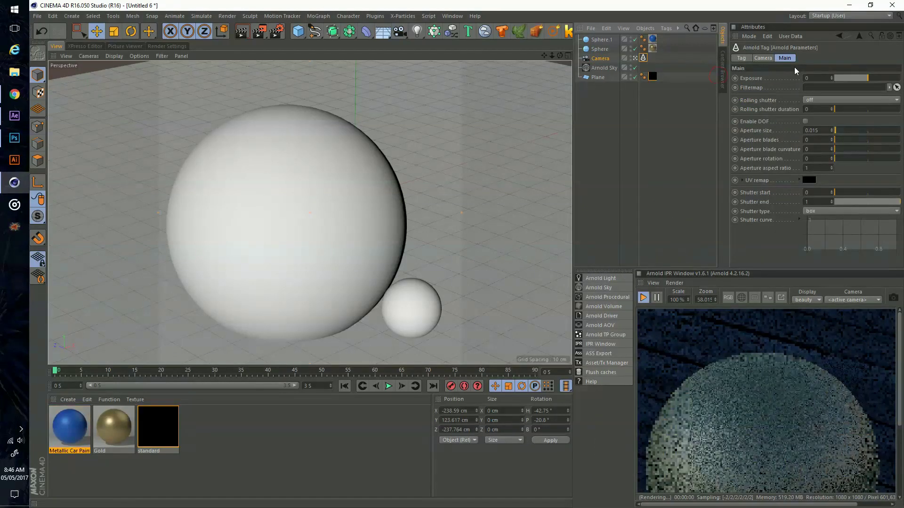
pyautogui.click(764, 78)
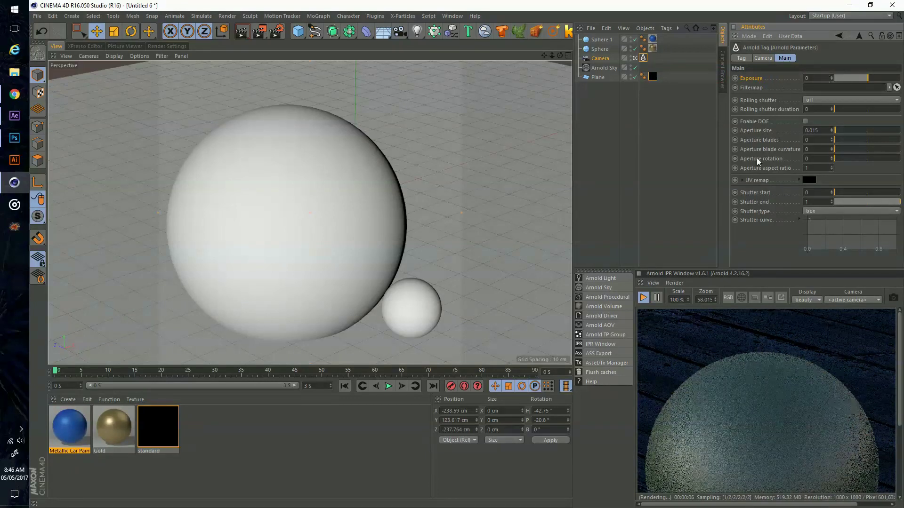
pyautogui.scroll(-3, 799, 346)
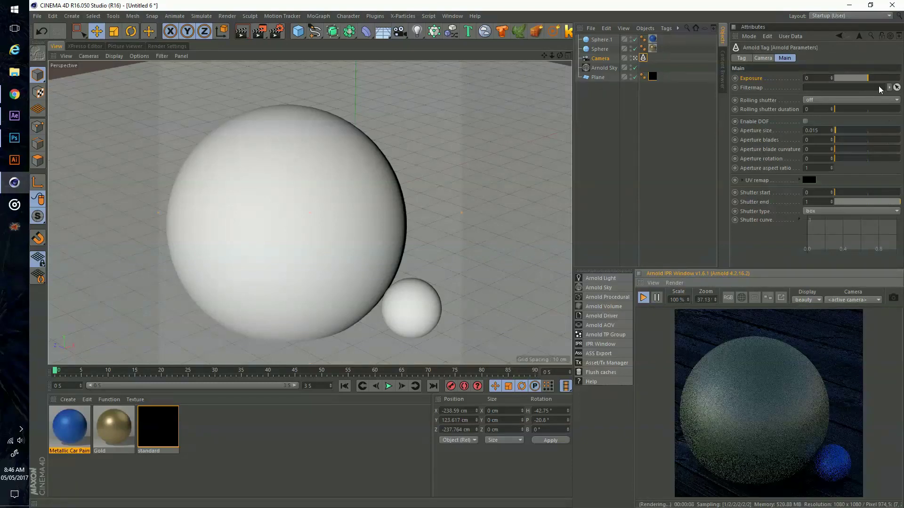
pyautogui.moveTo(877, 81); pyautogui.dragTo(884, 79)
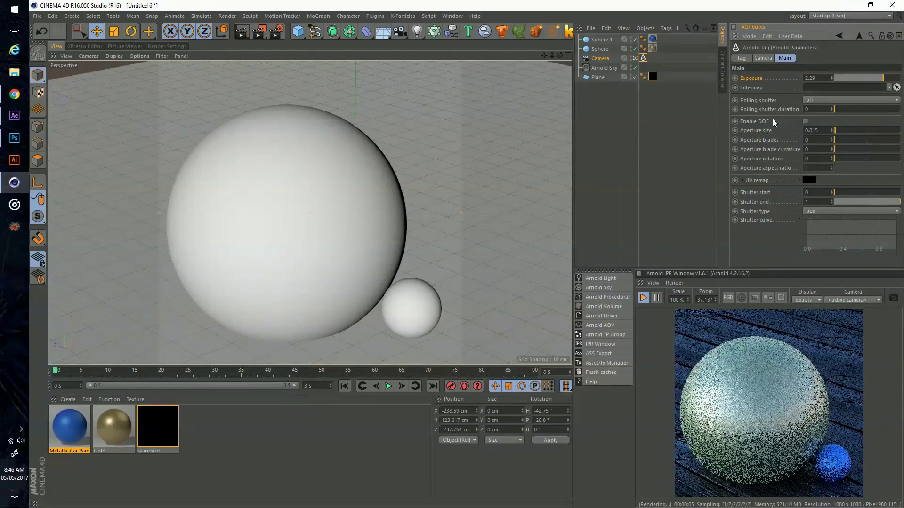
# Step: Enable depth of field with Aperture size 0.025 and 1 aperture blade
pyautogui.click(806, 121)
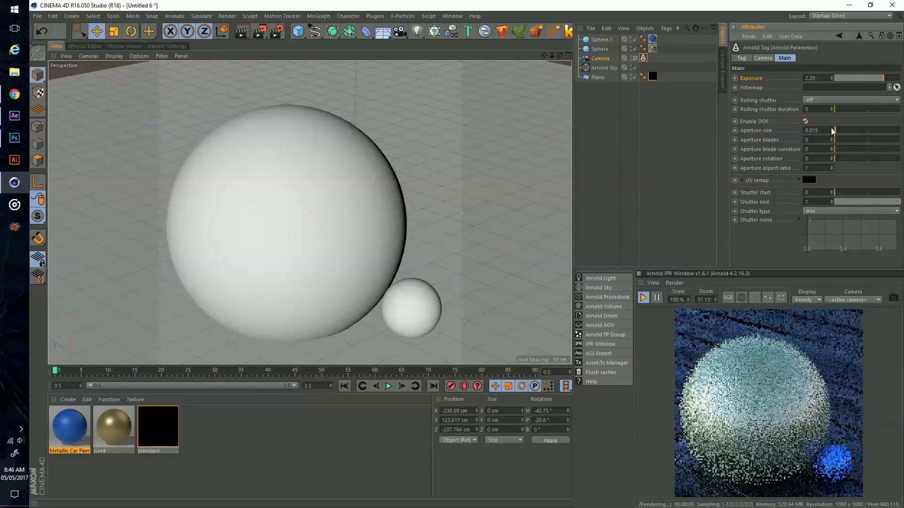
pyautogui.click(831, 129)
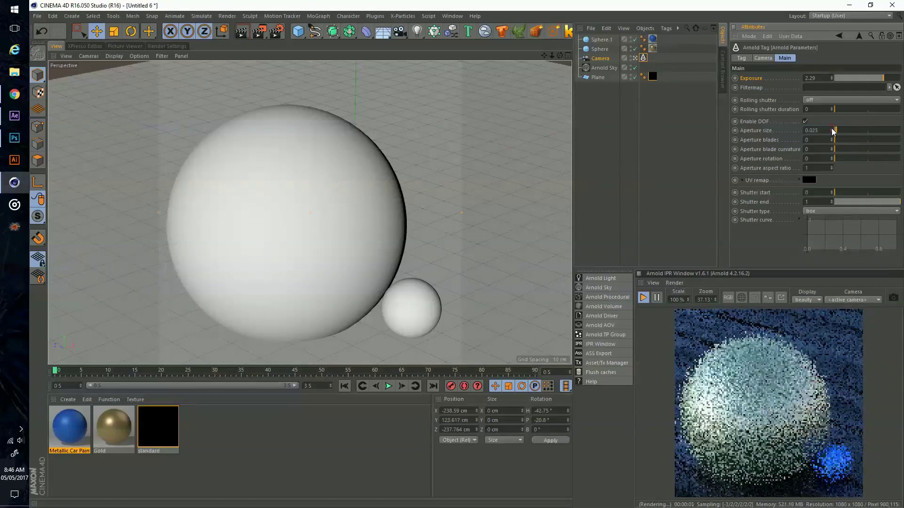
pyautogui.moveTo(831, 130); pyautogui.dragTo(833, 133)
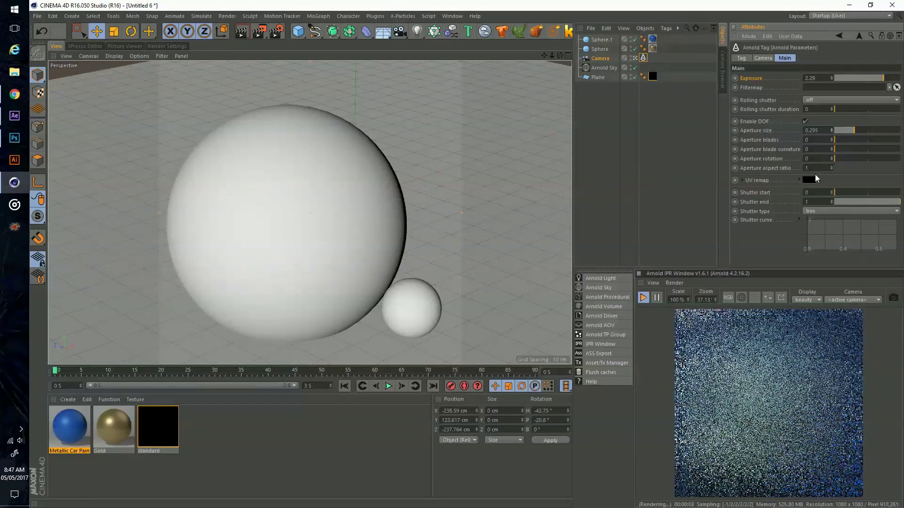
pyautogui.doubleClick(813, 130)
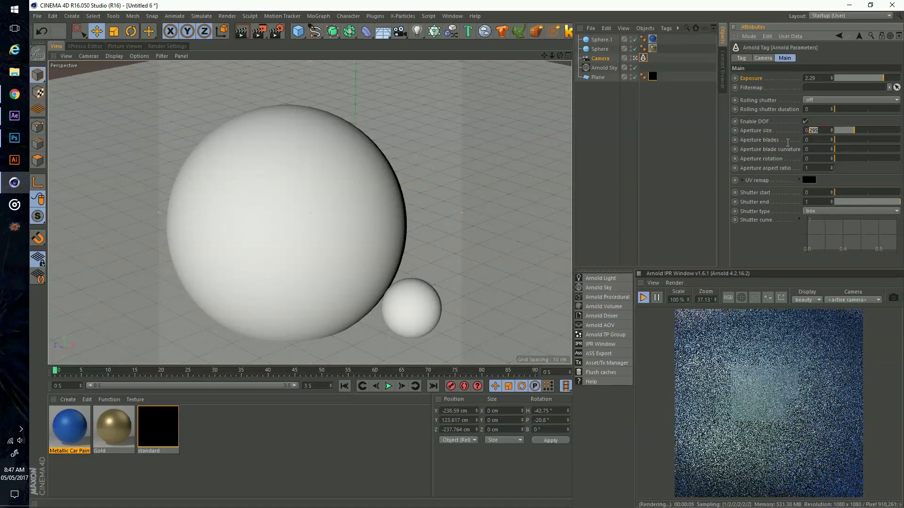
pyautogui.write('25')
pyautogui.press('Return')
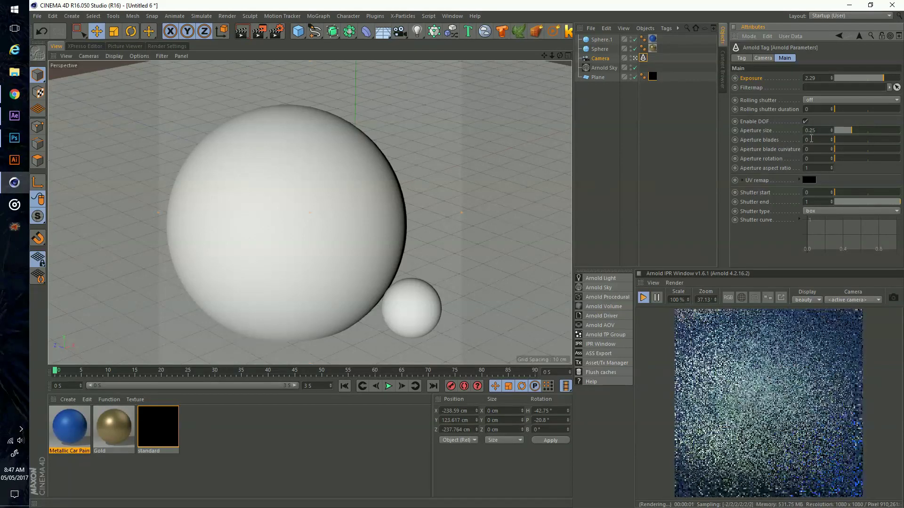
pyautogui.click(808, 130)
pyautogui.write('0')
pyautogui.press('Return')
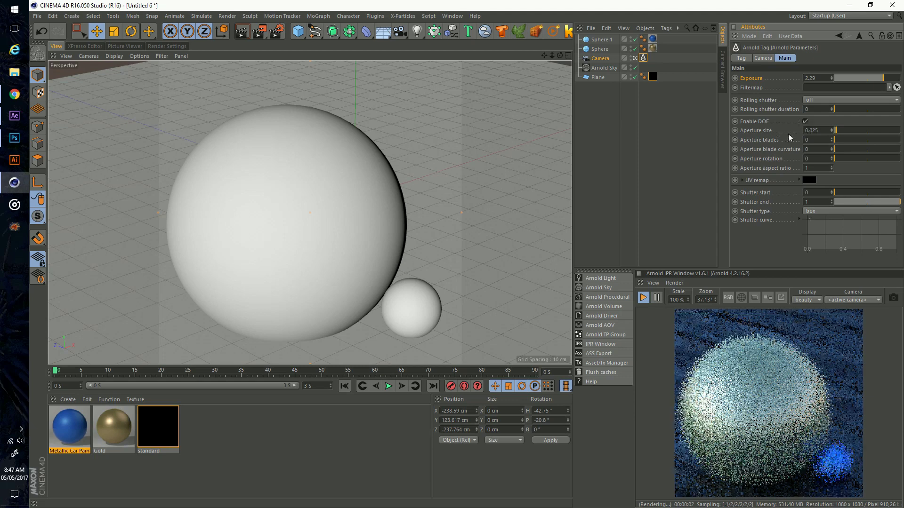
pyautogui.click(831, 138)
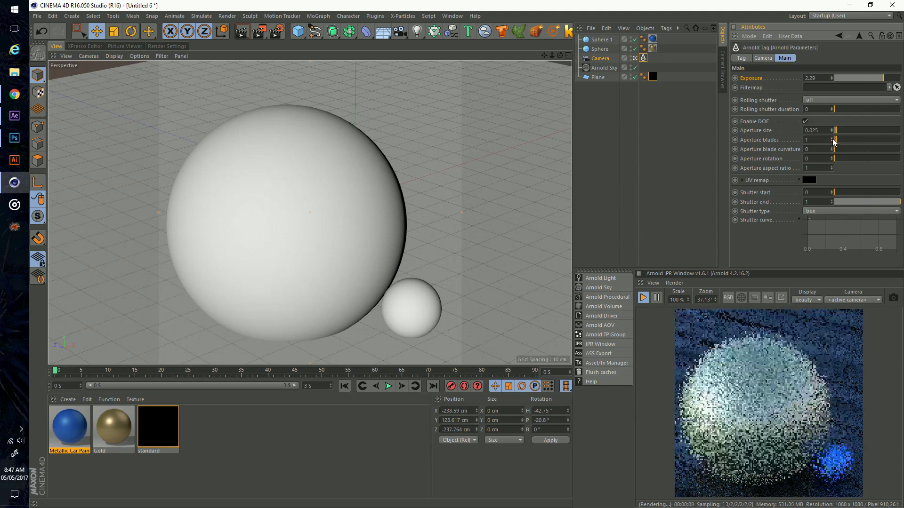
pyautogui.click(600, 59)
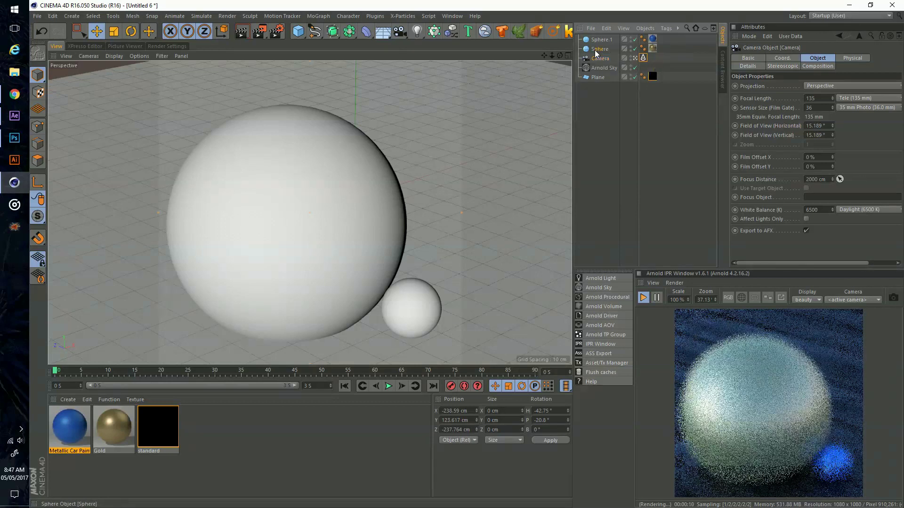
# Step: Drop Sphere into the camera's Focus Object field
pyautogui.moveTo(822, 200); pyautogui.dragTo(821, 200)
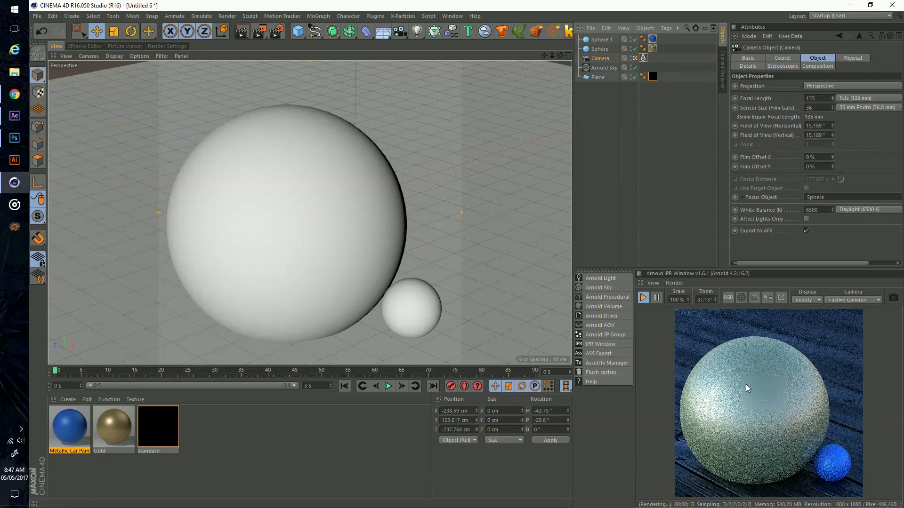
pyautogui.click(276, 30)
# Step: Set Arnold Camera AA to 5, Diffuse/Glossy/Refraction samples to 4, and SSS/Volume indirect to 0
pyautogui.click(90, 92)
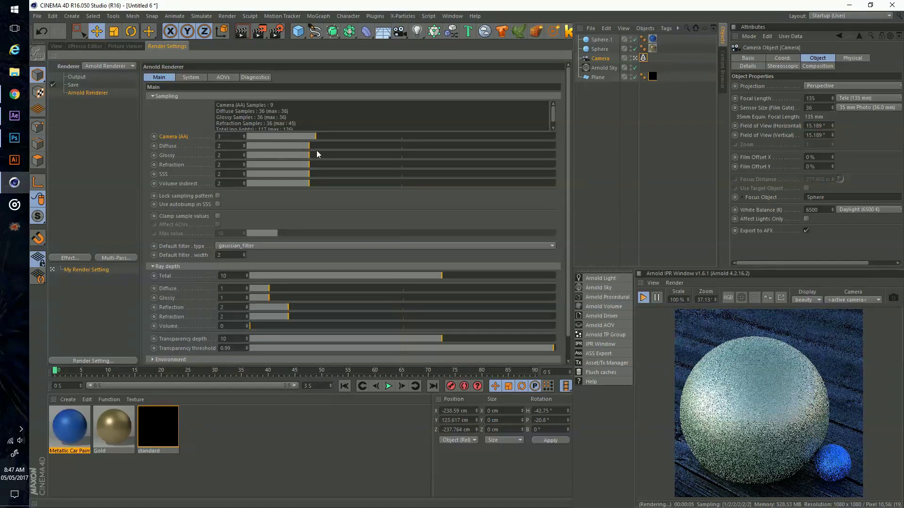
pyautogui.click(393, 136)
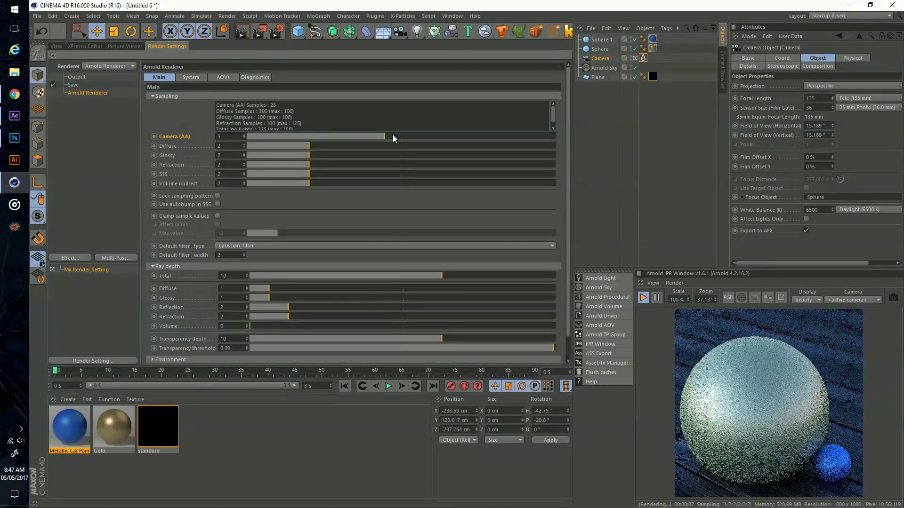
pyautogui.click(370, 146)
pyautogui.click(370, 155)
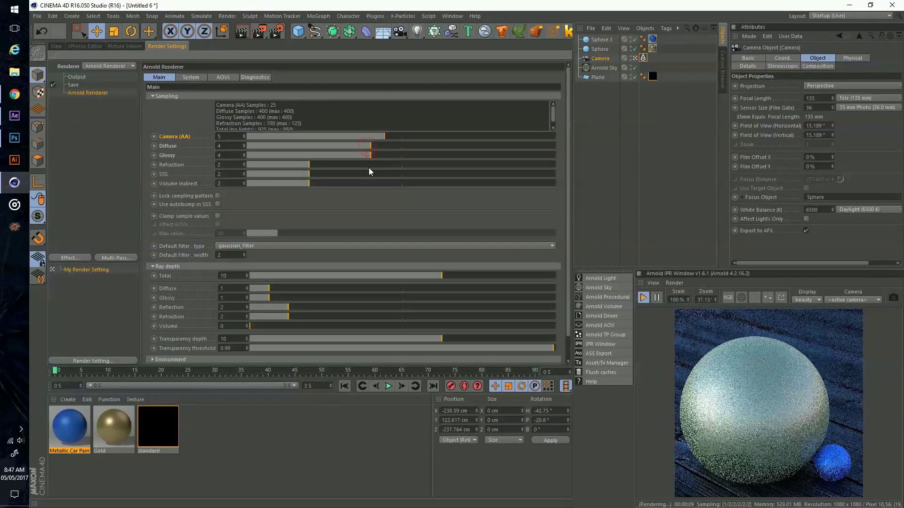
pyautogui.click(370, 165)
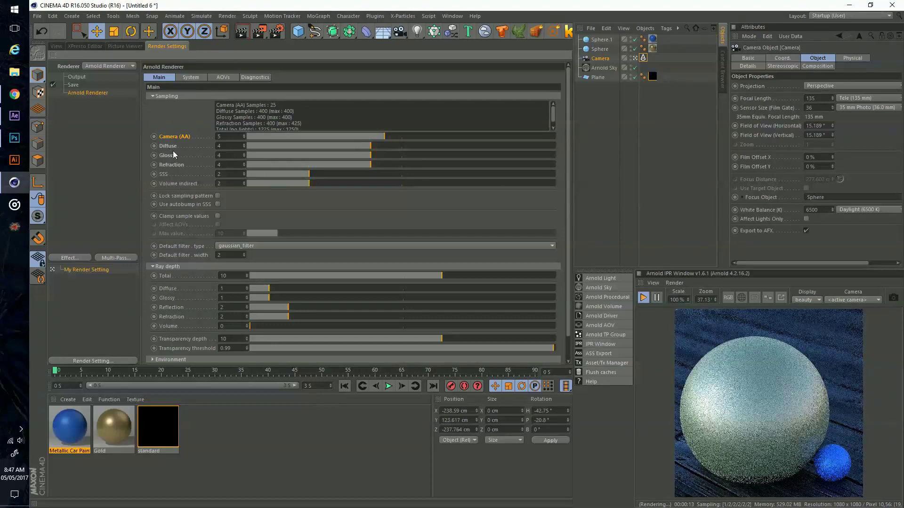
pyautogui.click(253, 175)
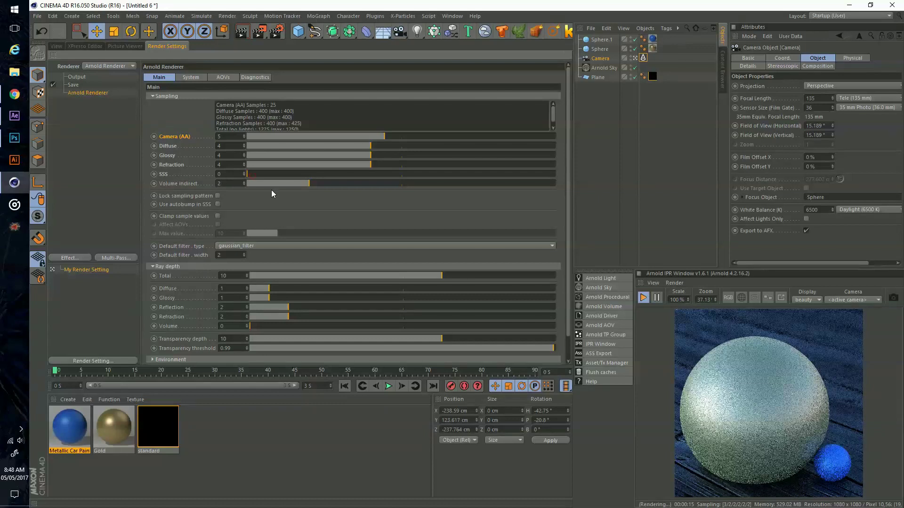
pyautogui.click(250, 184)
# Step: Raise Diffuse, Glossy and Reflection ray depth to 3, then bring up the Photoshop reference render
pyautogui.click(307, 288)
pyautogui.click(307, 298)
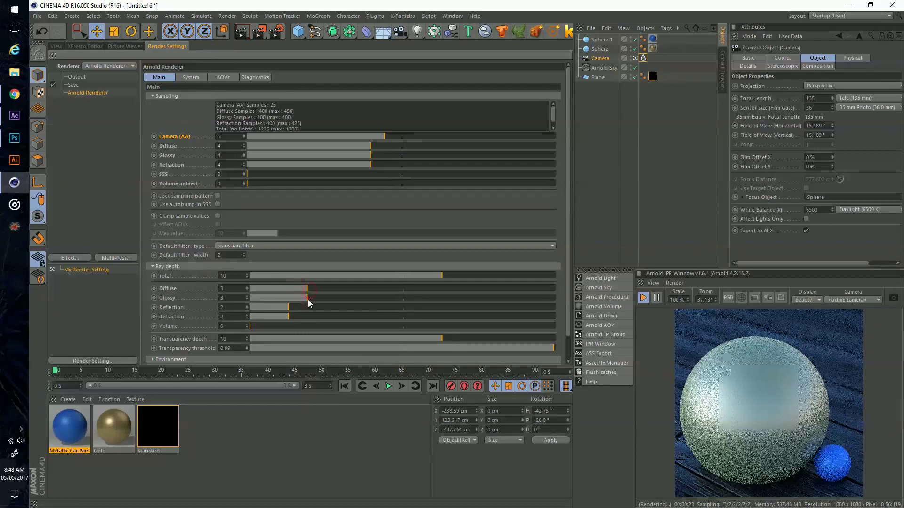
pyautogui.click(307, 307)
pyautogui.click(15, 138)
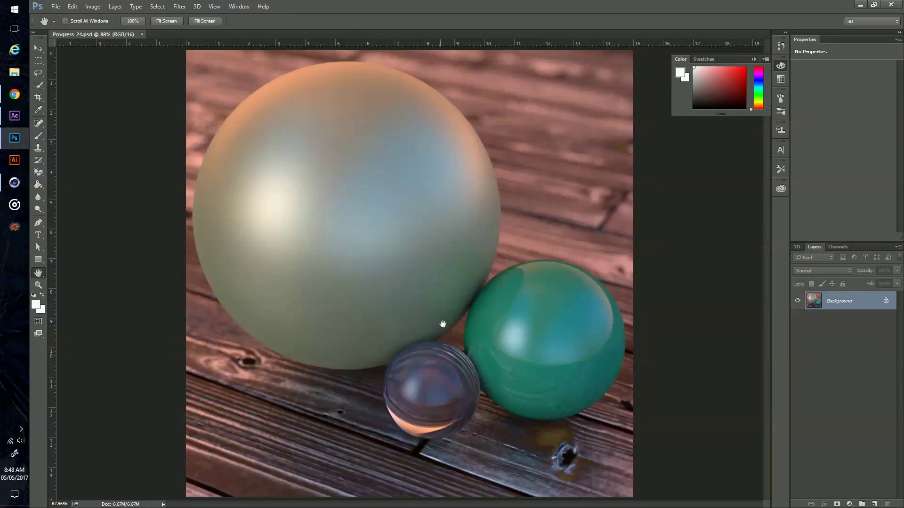
# Step: After checking Progress_24.psd, return to Cinema 4D's Arnold render settings
pyautogui.click(22, 182)
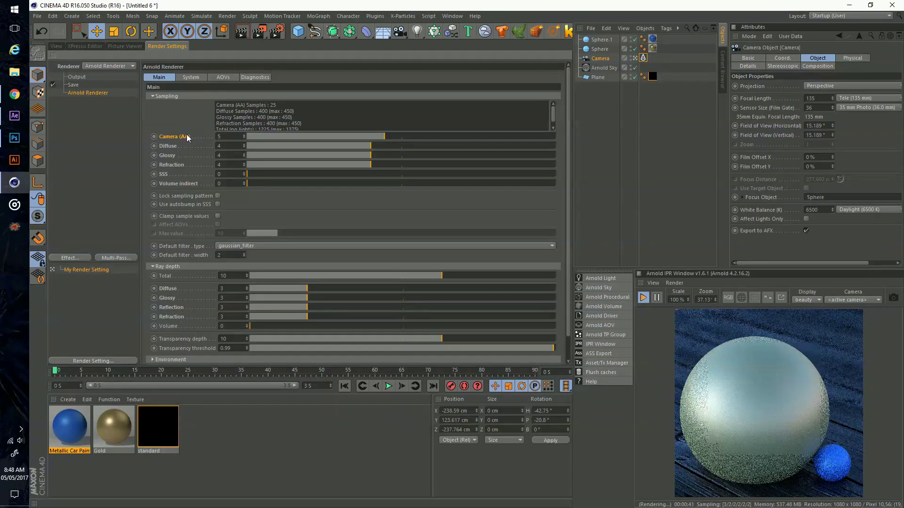
pyautogui.click(84, 78)
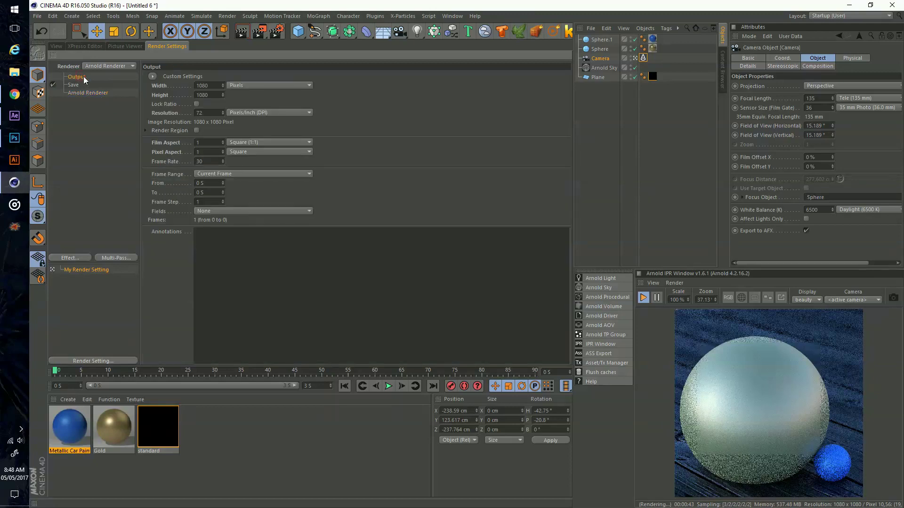
pyautogui.click(78, 94)
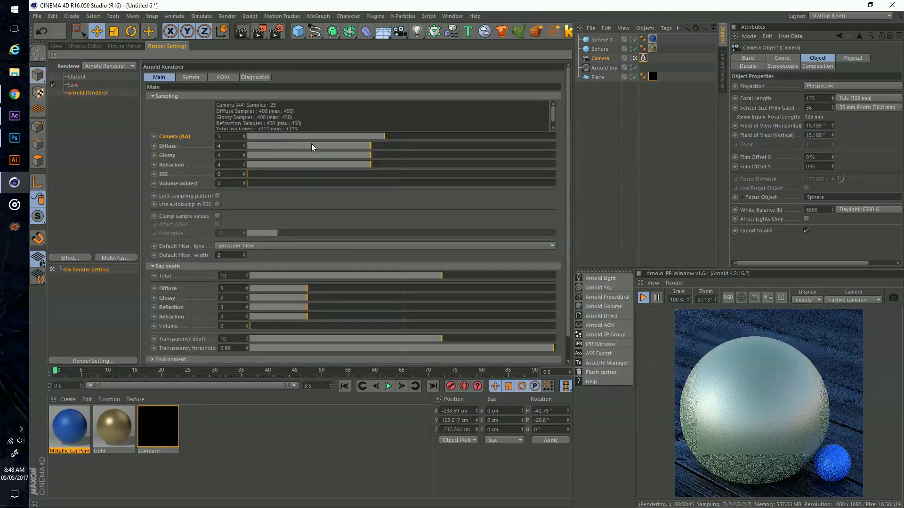